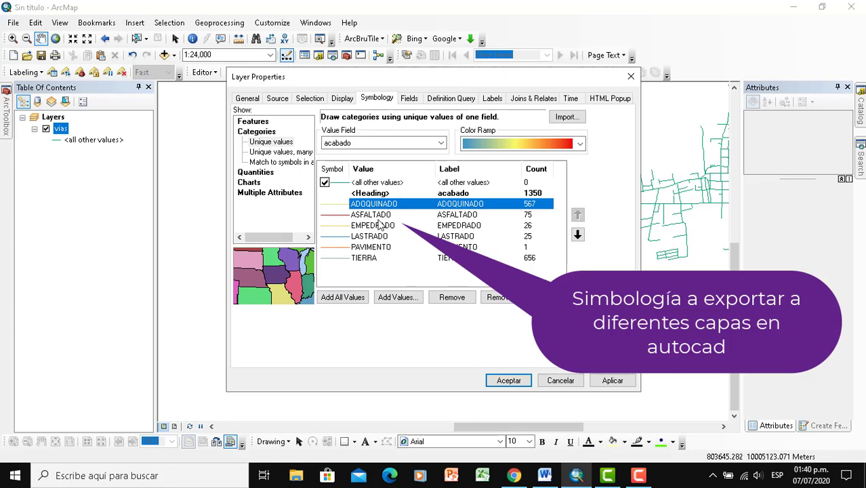
Step: Apply the unique-values symbology based on the acabado field to the vias layer
click(379, 217)
click(377, 228)
click(375, 237)
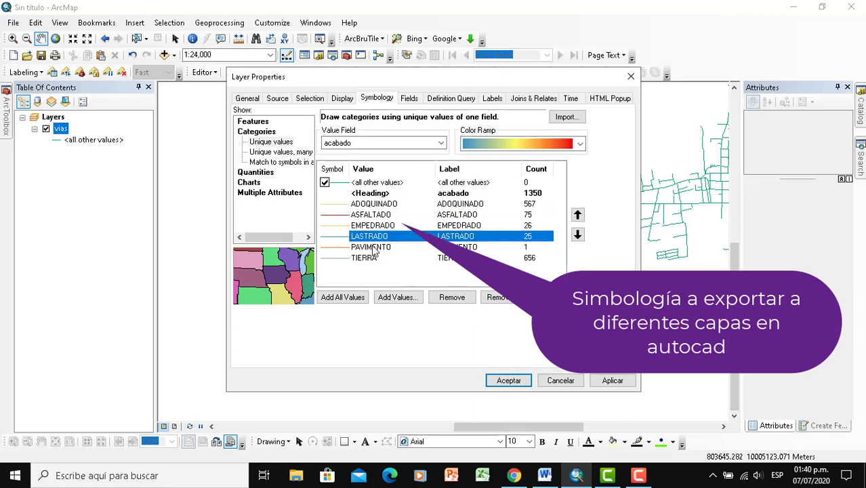
click(373, 248)
click(371, 259)
click(508, 381)
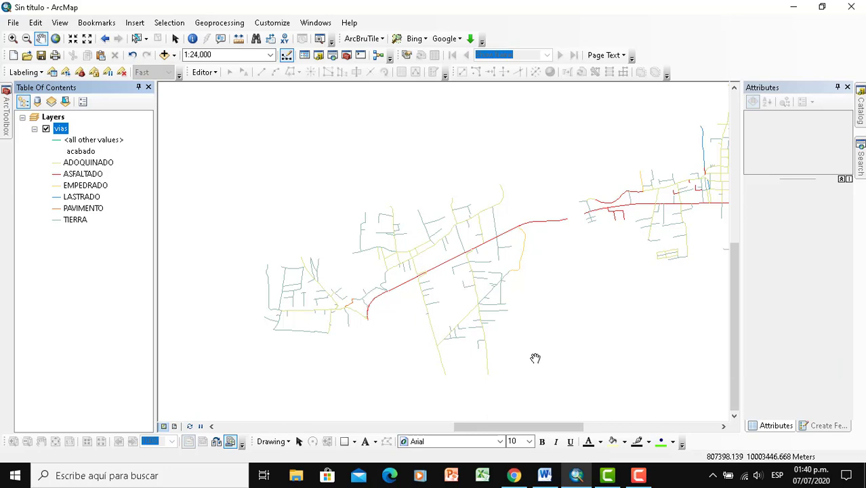
scroll(442, 342, down, 3)
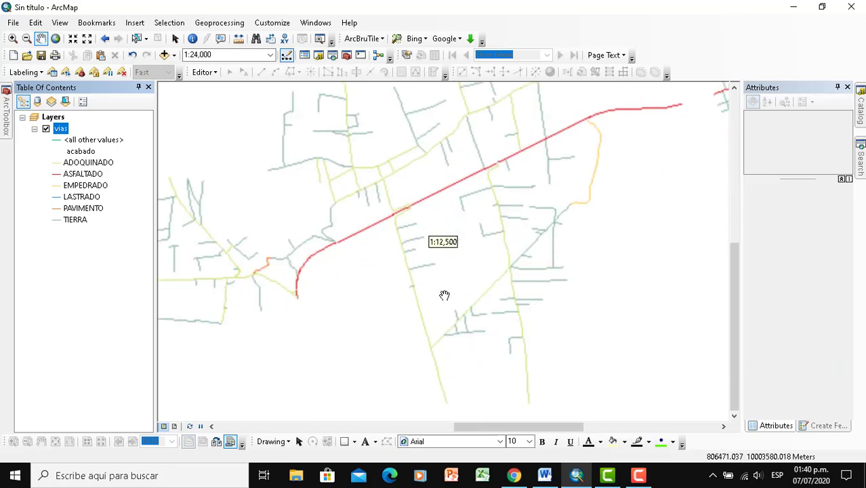
drag(456, 286, 492, 361)
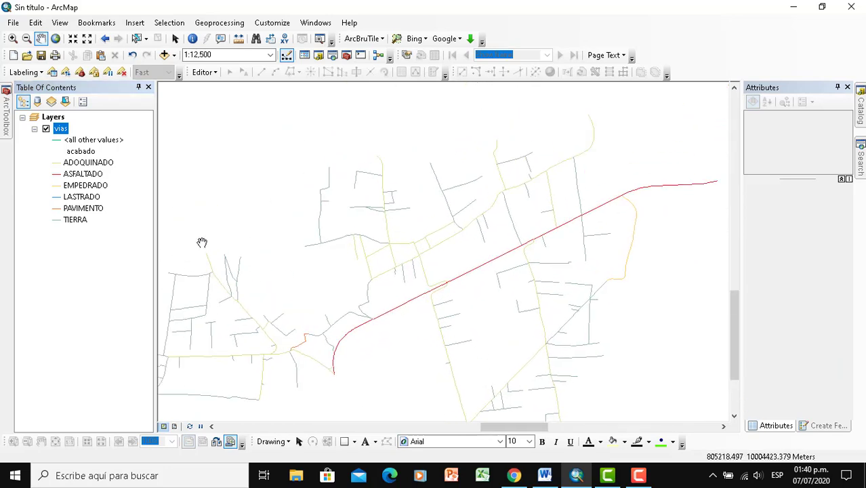
Step: Open the attribute table of the vias layer and add a Text field named Layer
right_click(66, 131)
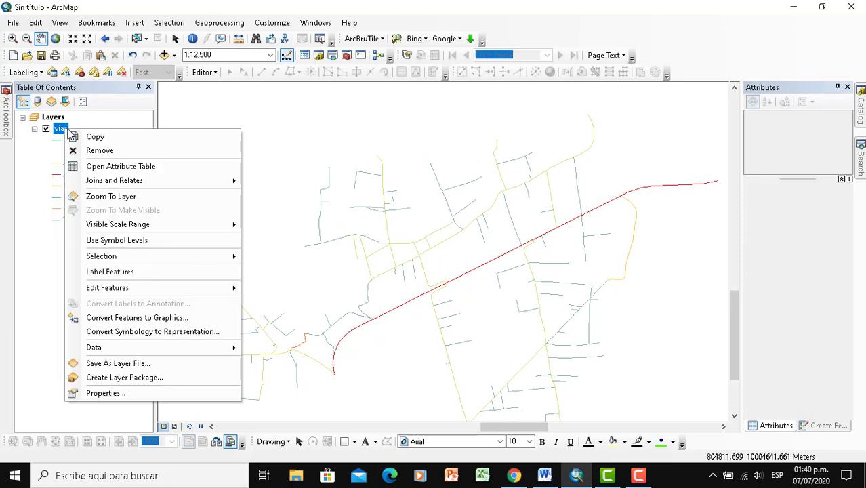
click(112, 173)
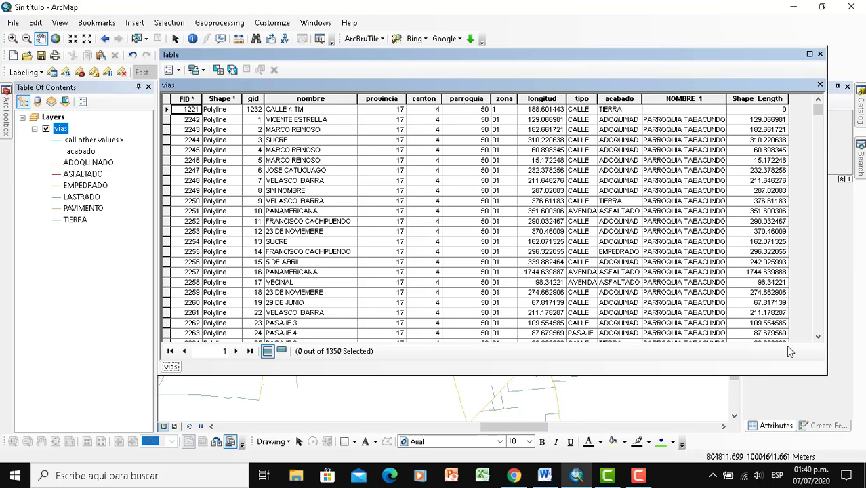
click(170, 70)
click(197, 159)
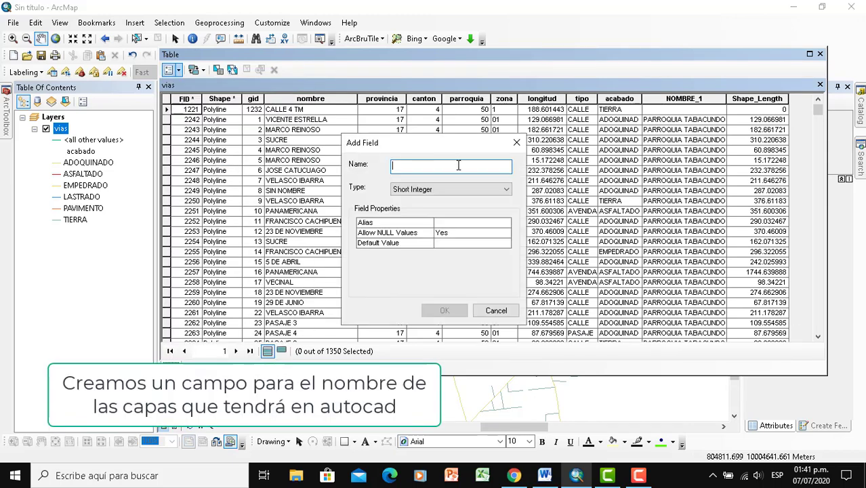
text(l)
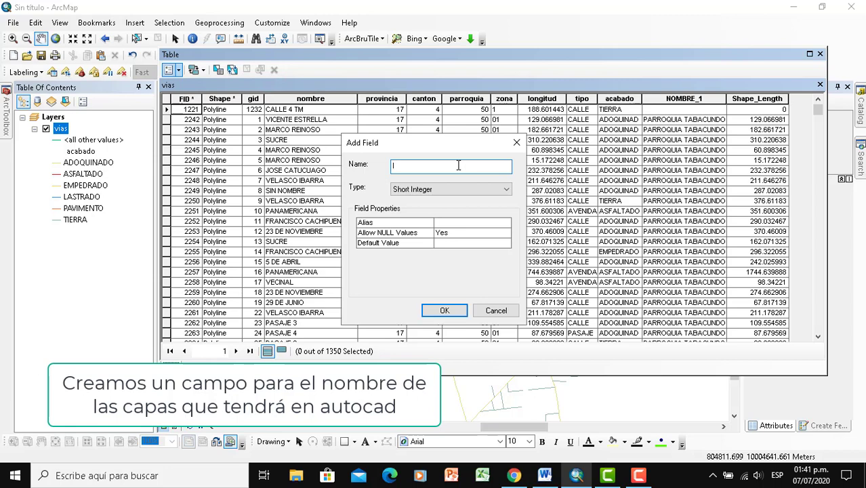
key(BackSpace)
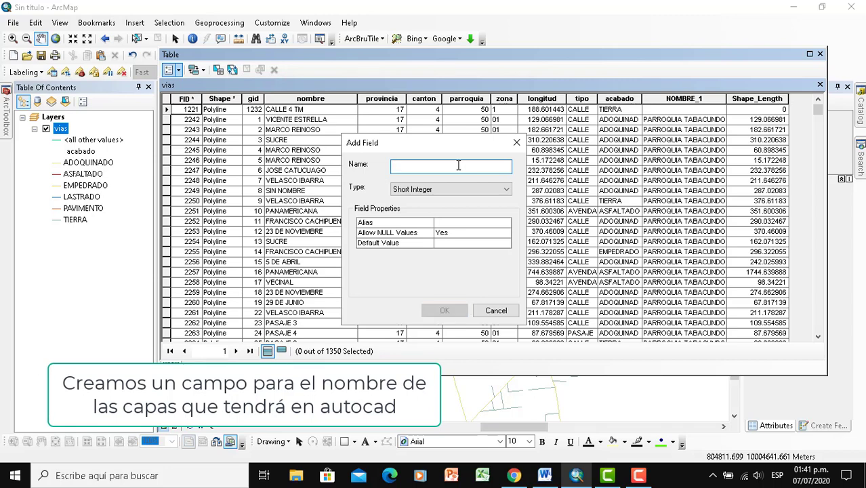
text(Layer)
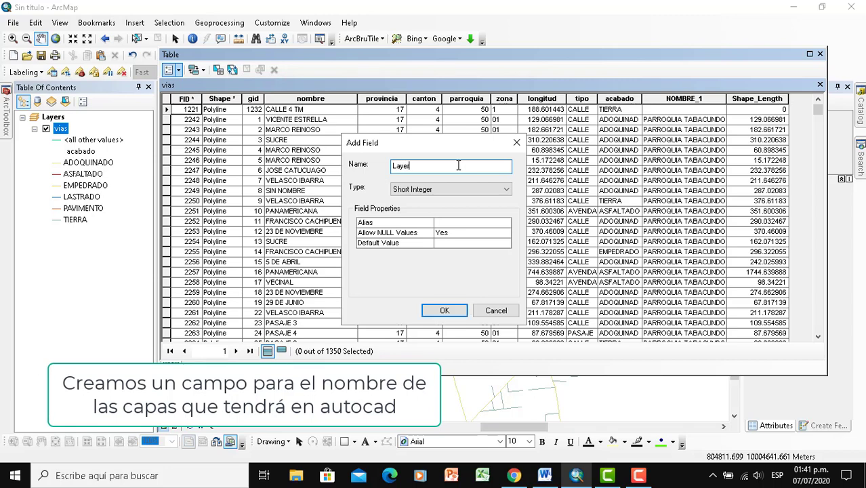
click(417, 189)
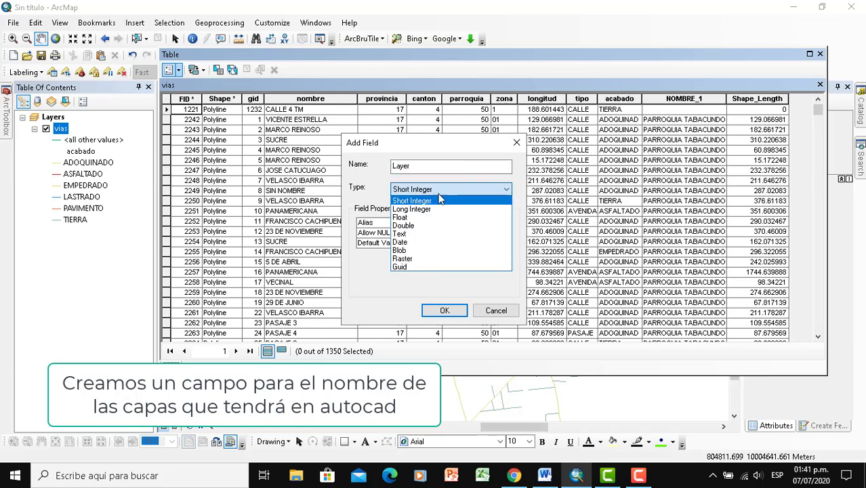
click(401, 235)
click(445, 311)
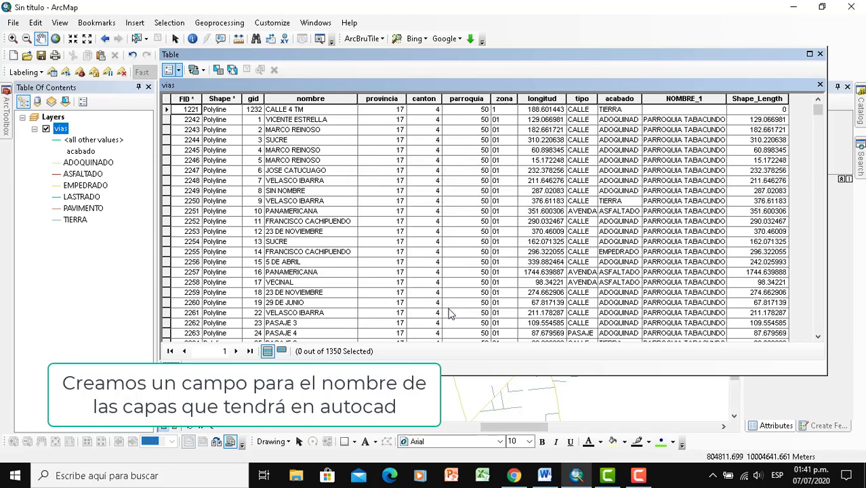
Step: Fill the Layer field with the Field Calculator using the expression [acabado], continuing outside an edit session
drag(599, 342, 759, 341)
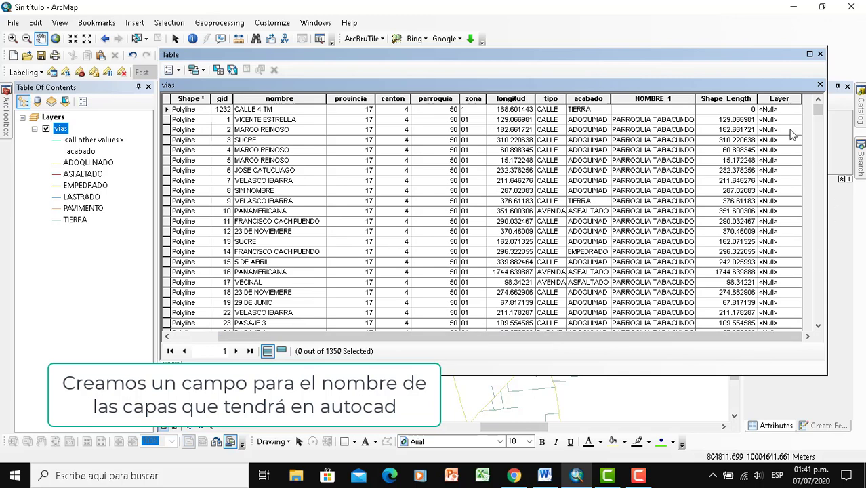
right_click(773, 99)
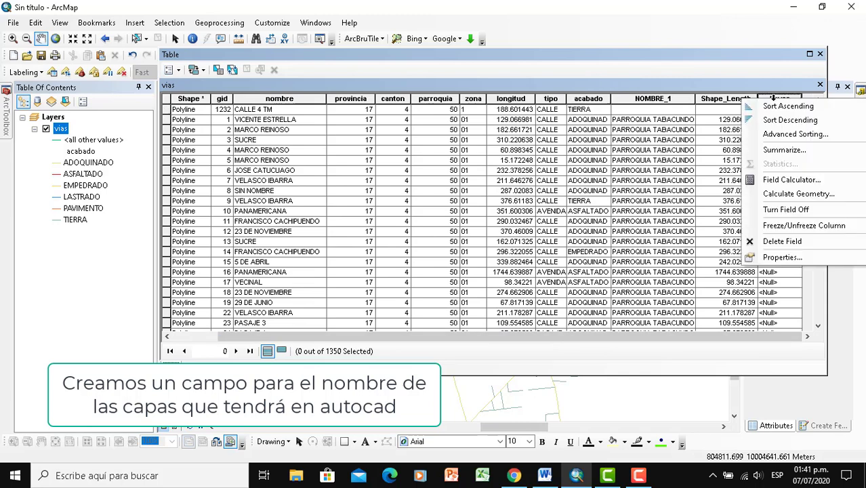
click(808, 182)
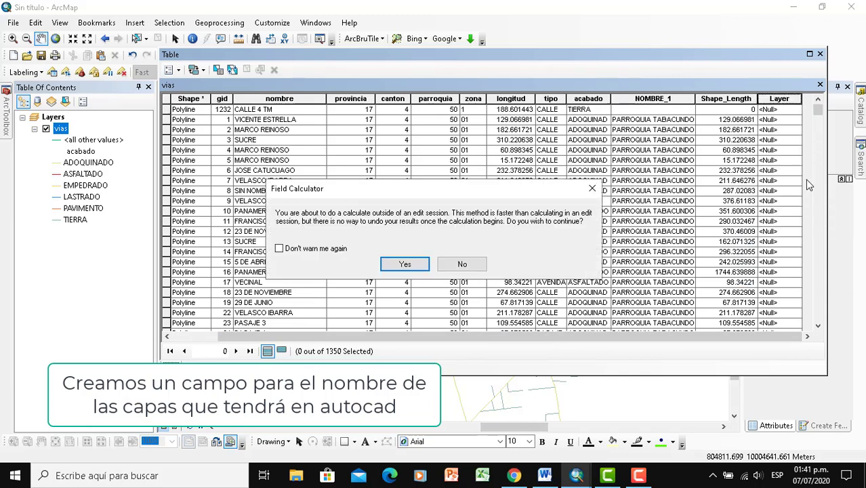
click(407, 263)
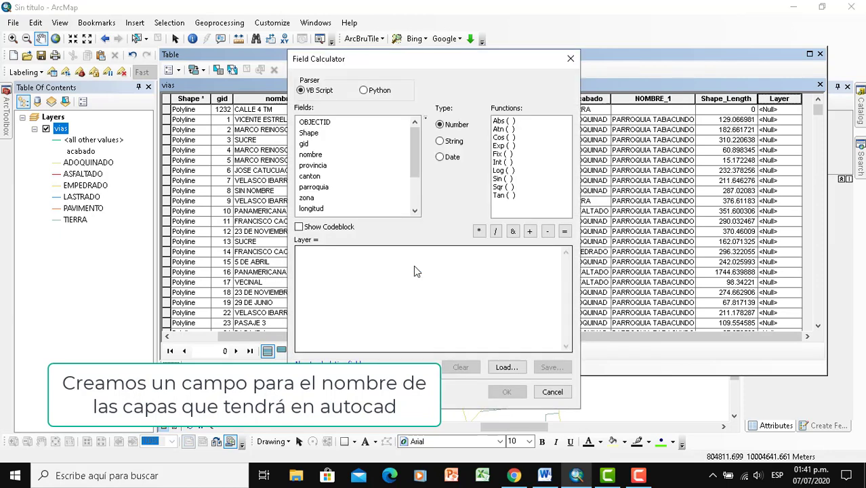
scroll(336, 179, down, 2)
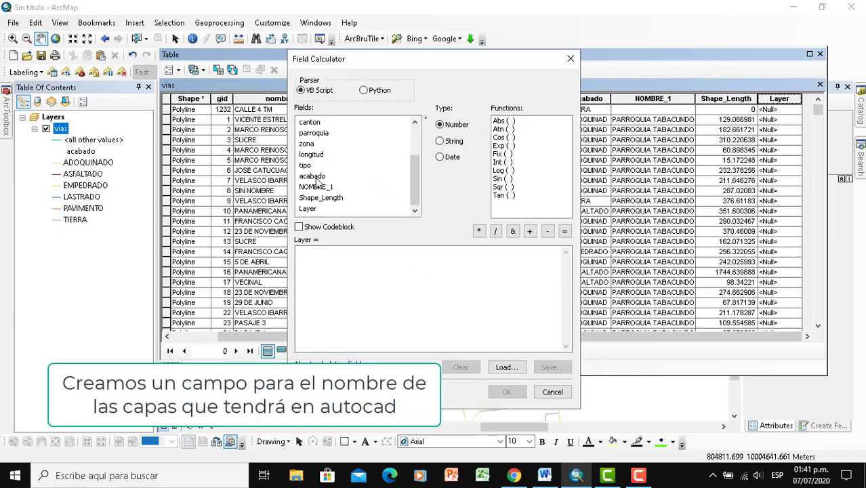
double_click(312, 175)
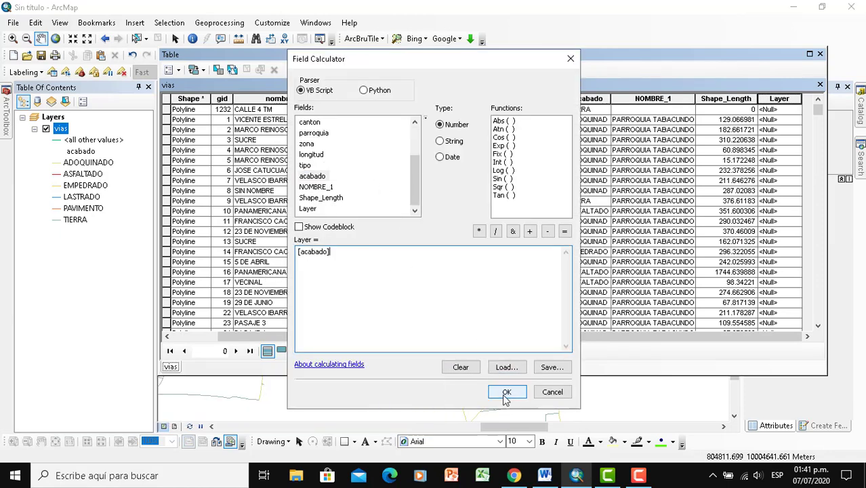
click(505, 391)
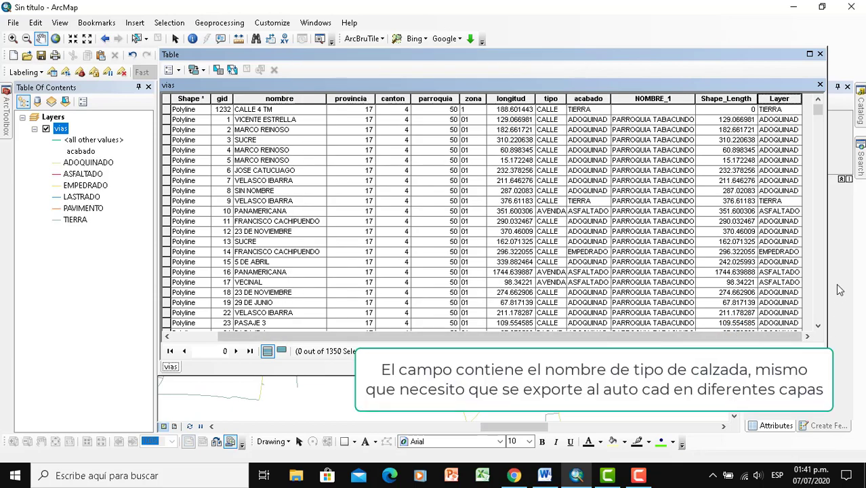
Step: Look through the values of the Layer field row by row from the second record down
click(770, 121)
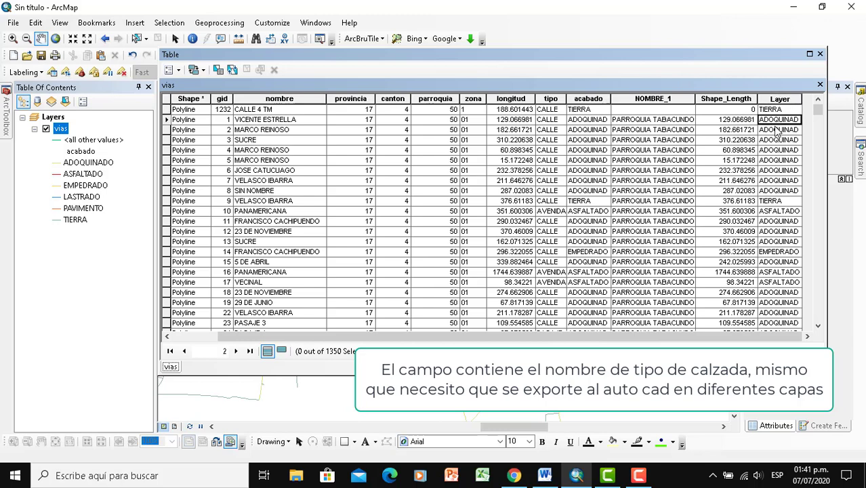
key(Down)
key(Down)
key(Down)
key(Down)
key(Down)
key(Down)
key(Down)
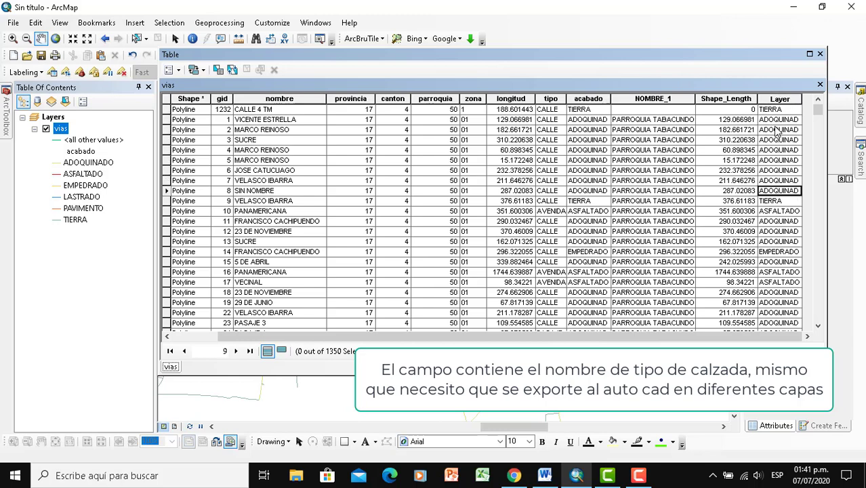
Step: Sort the table in ascending order by the Layer field and look through the sorted rows
right_click(782, 99)
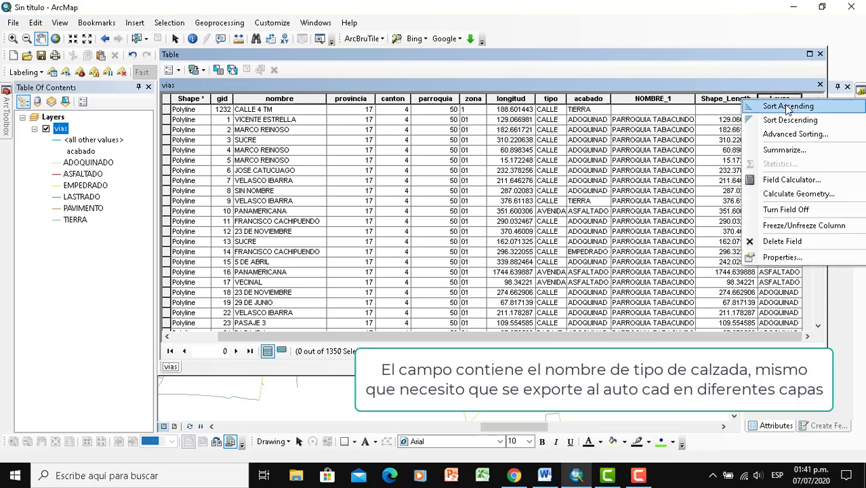
click(787, 107)
scroll(783, 161, down, 20)
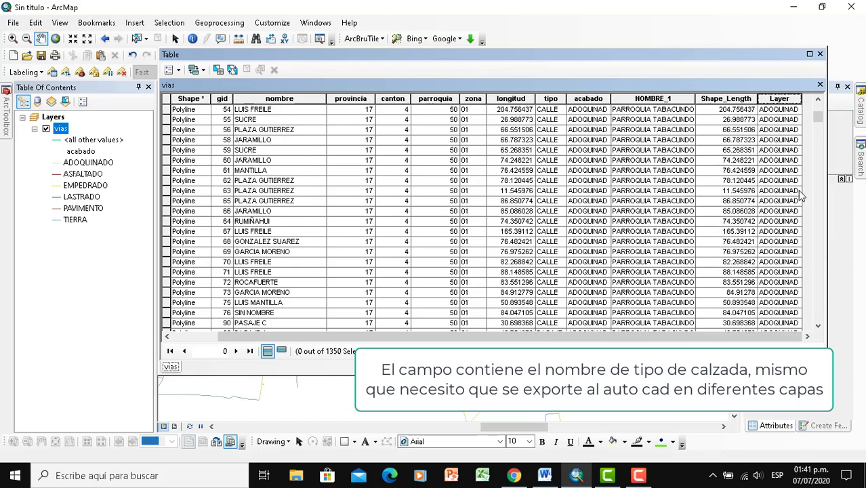
mouse_move(822, 131)
mouse_down()
mouse_move(817, 261)
mouse_move(818, 114)
mouse_move(818, 126)
mouse_up()
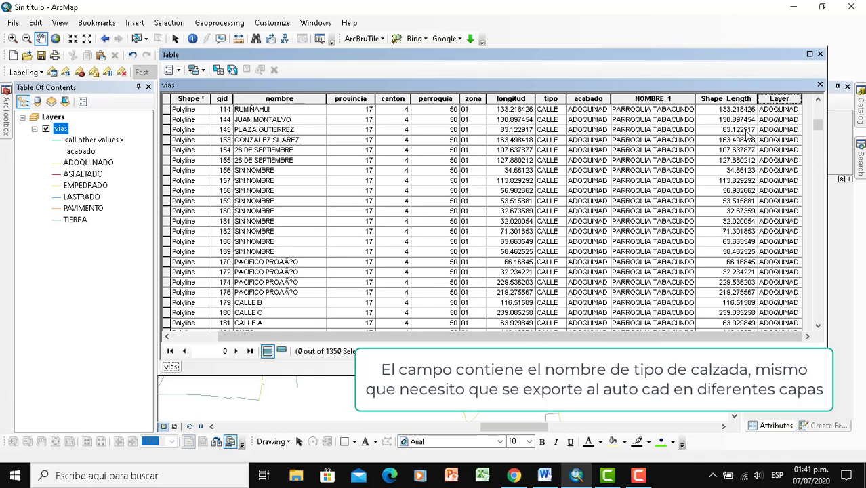
Step: Add a Short Integer field named Lyrcolor to the vias attribute table
click(170, 70)
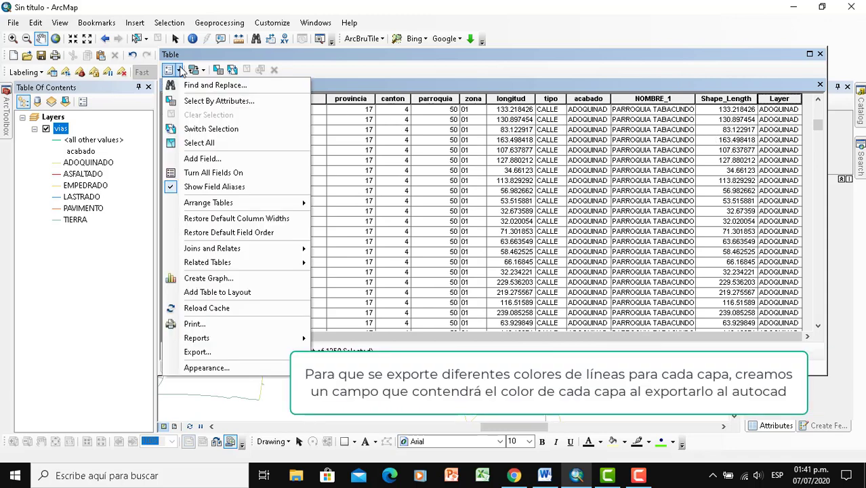
click(203, 157)
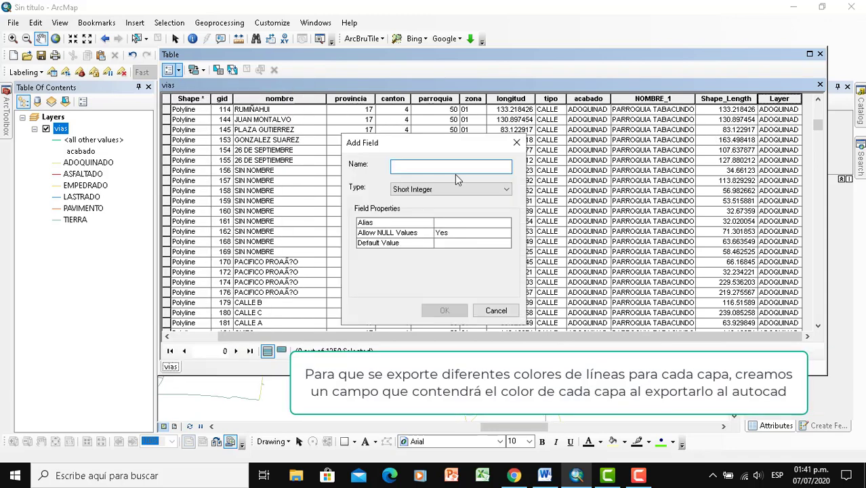
text(Lyr)
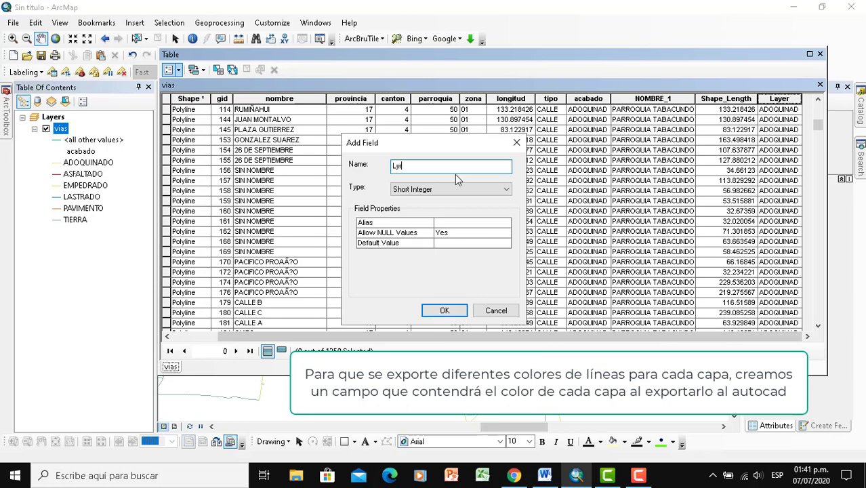
text(color)
click(442, 192)
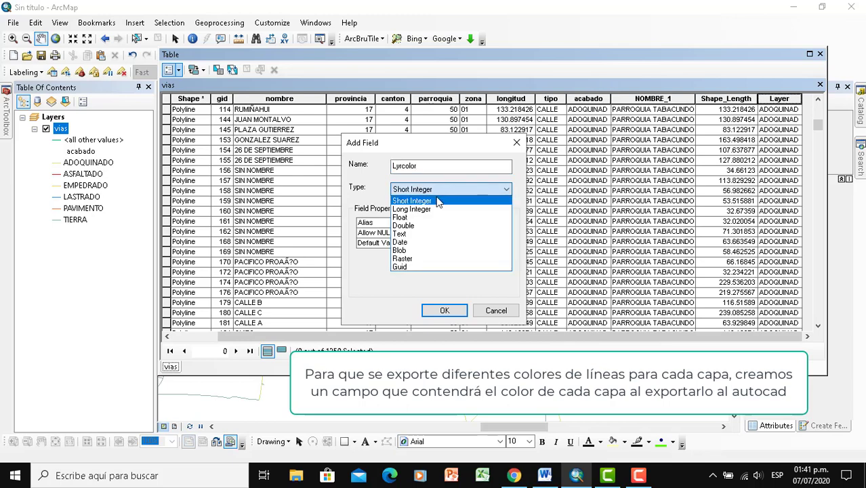
click(437, 202)
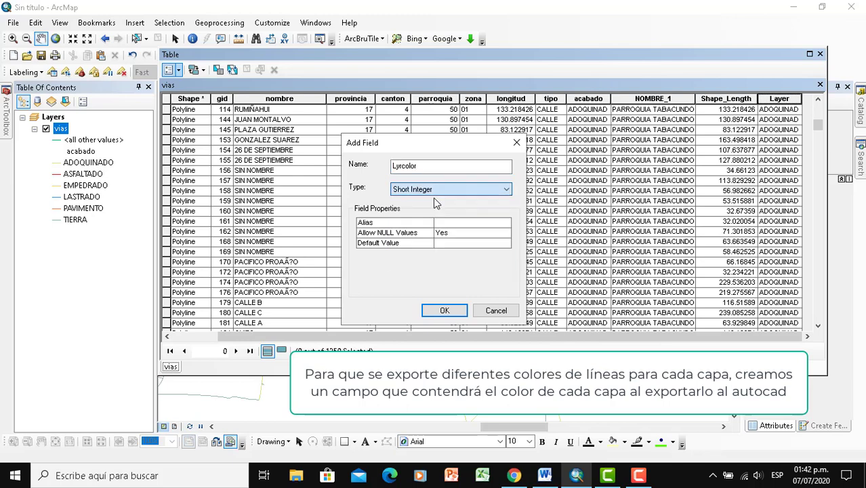
click(444, 312)
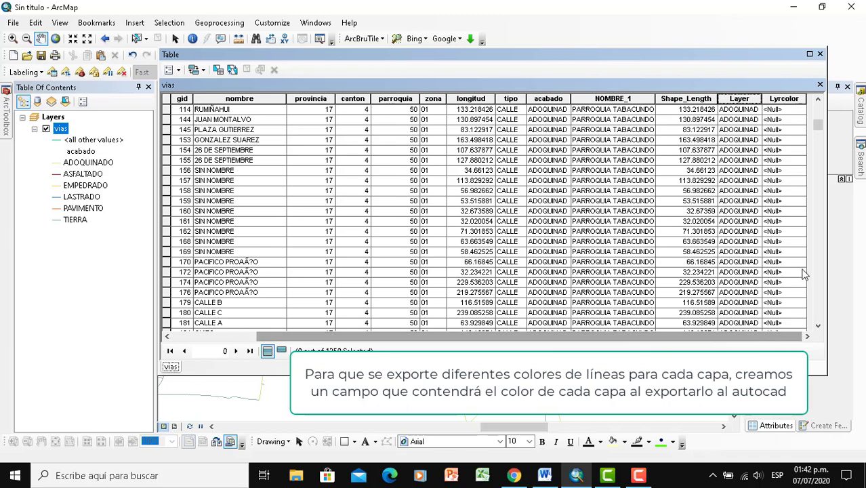
right_click(786, 99)
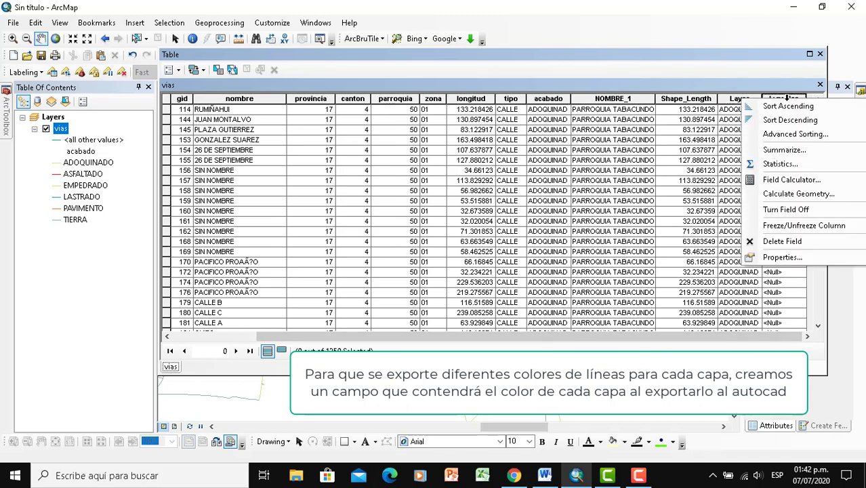
click(729, 82)
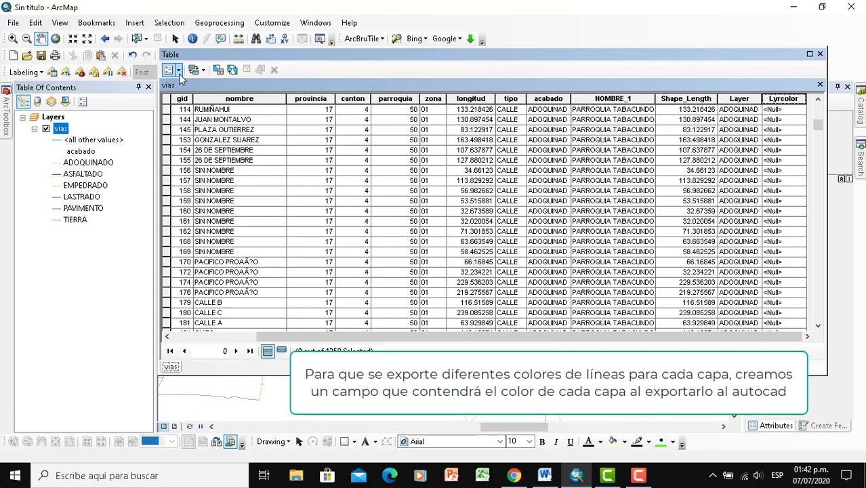
Step: Select the vias records by attributes with acabado LIKE 'ADOQUINADO' and show only the selected records in the table
click(170, 26)
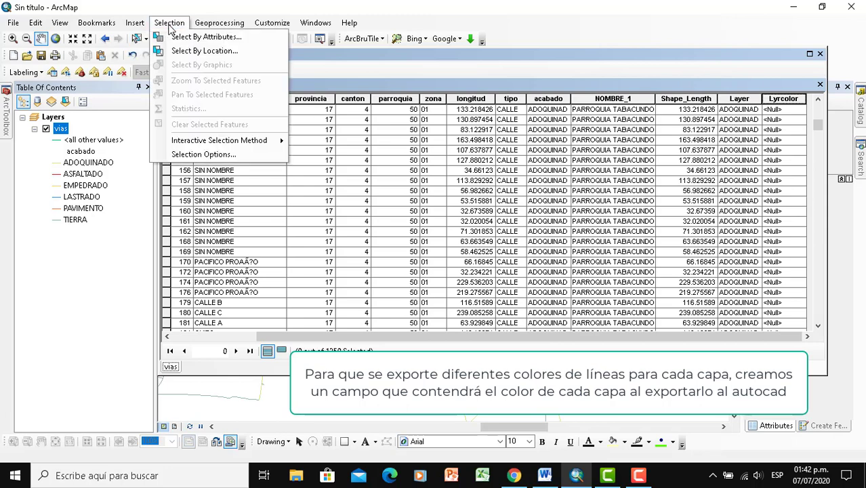
click(206, 38)
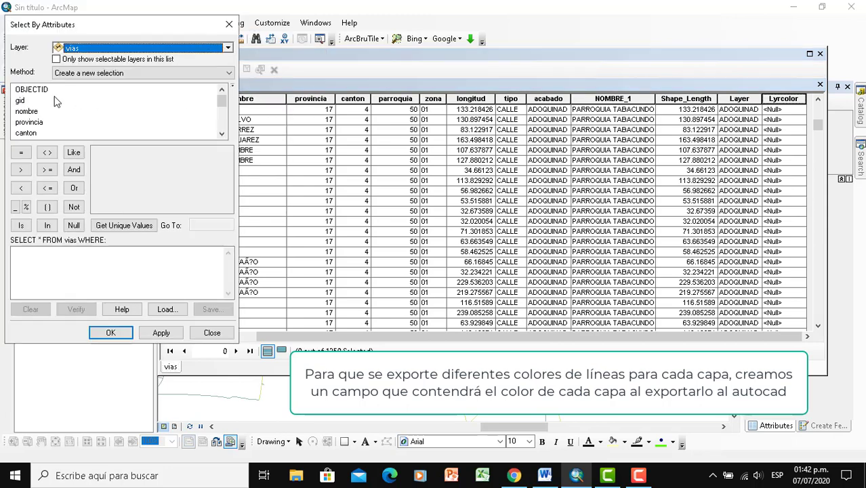
scroll(50, 109, down, 3)
double_click(33, 91)
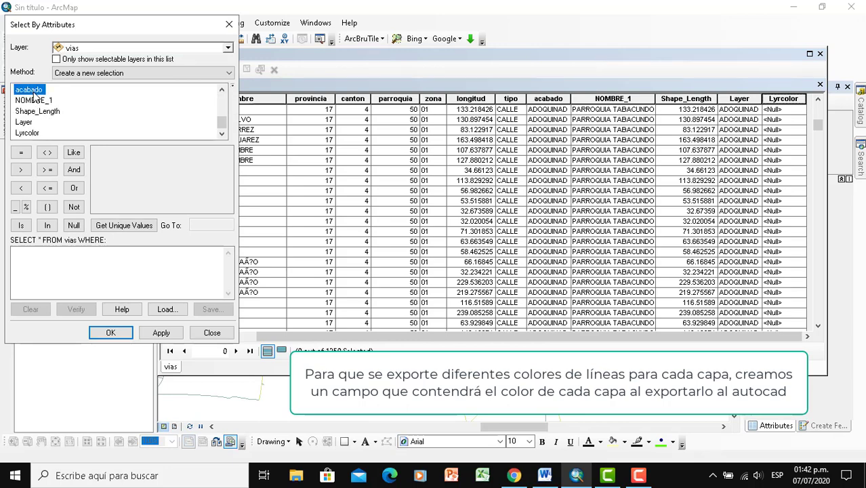
click(74, 153)
click(124, 225)
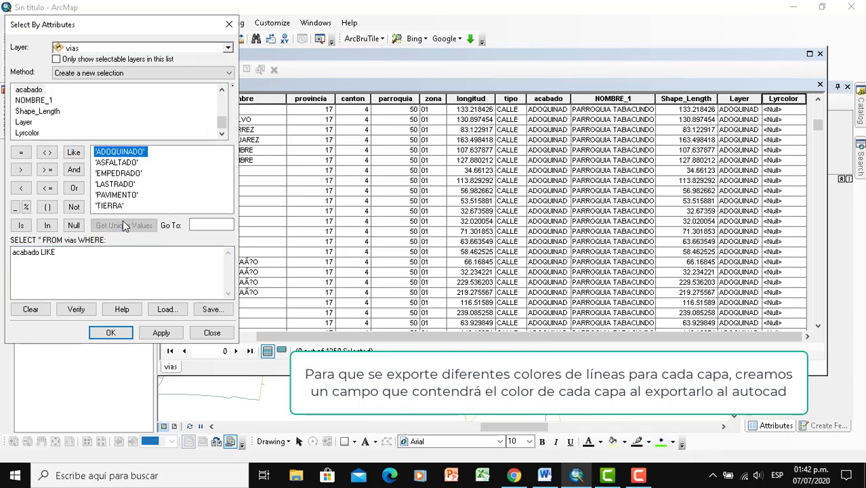
double_click(120, 152)
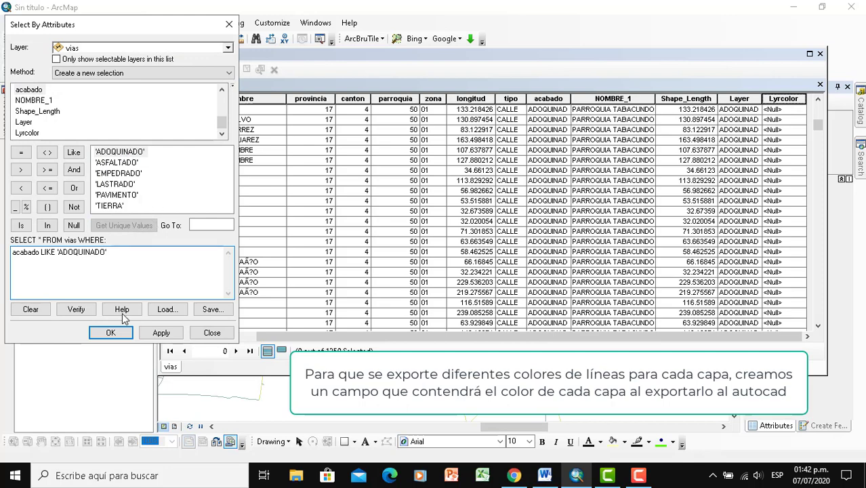
click(110, 333)
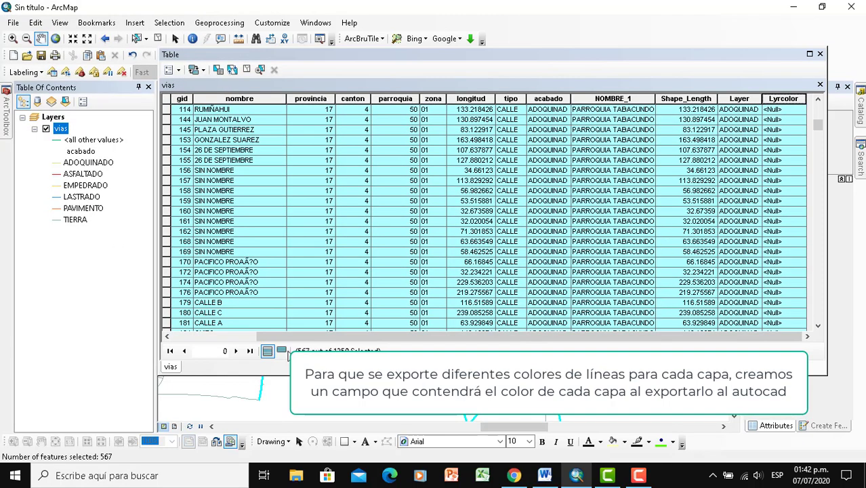
click(281, 351)
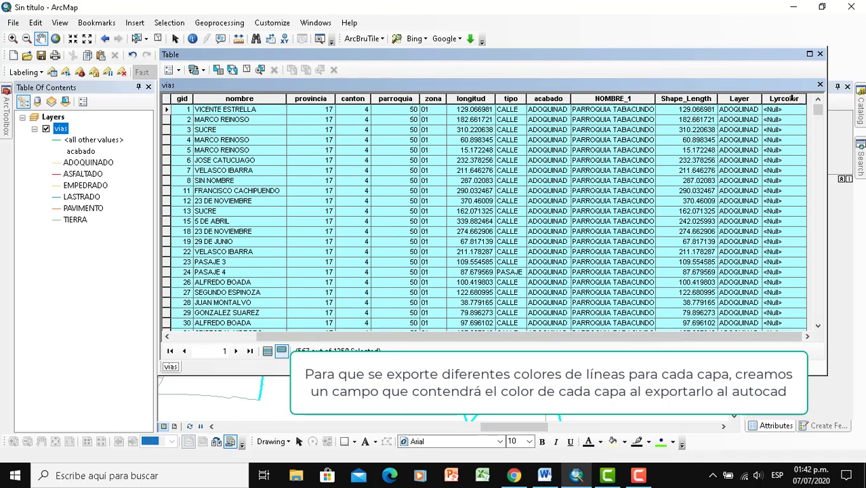
Step: Fill Lyrcolor with 1 for the selected ADOQUINADO records using the Field Calculator, continuing outside an edit session
right_click(785, 99)
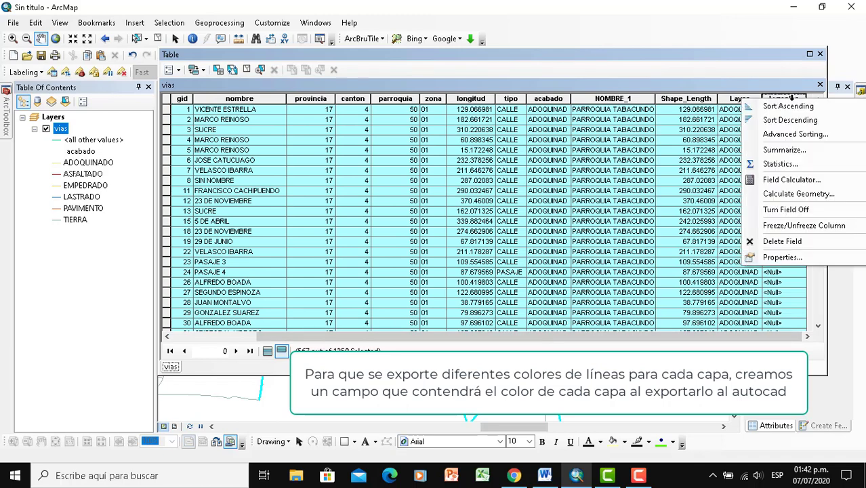
click(804, 183)
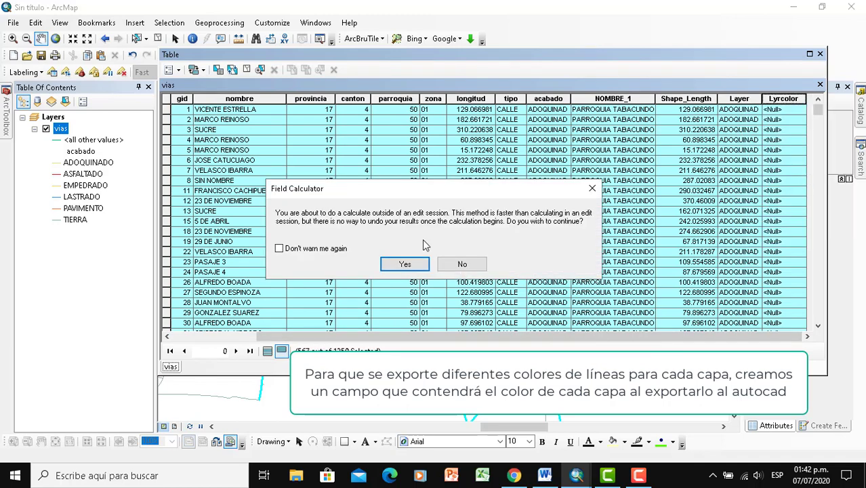
click(396, 264)
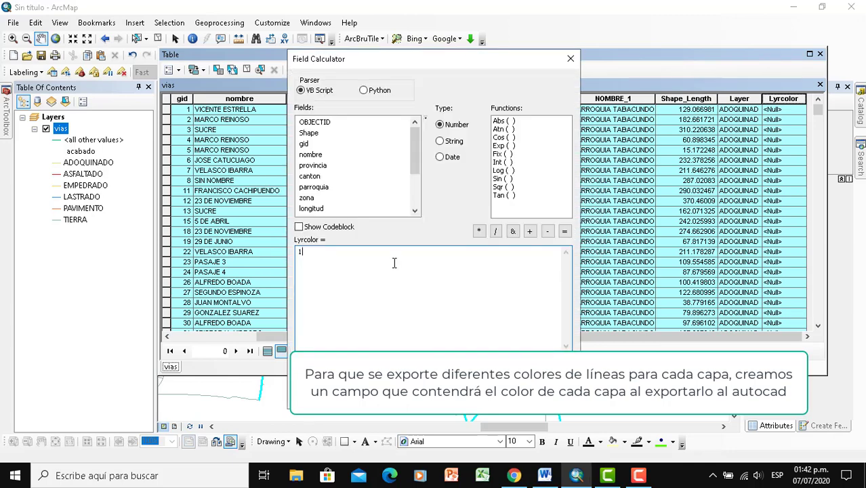
click(496, 395)
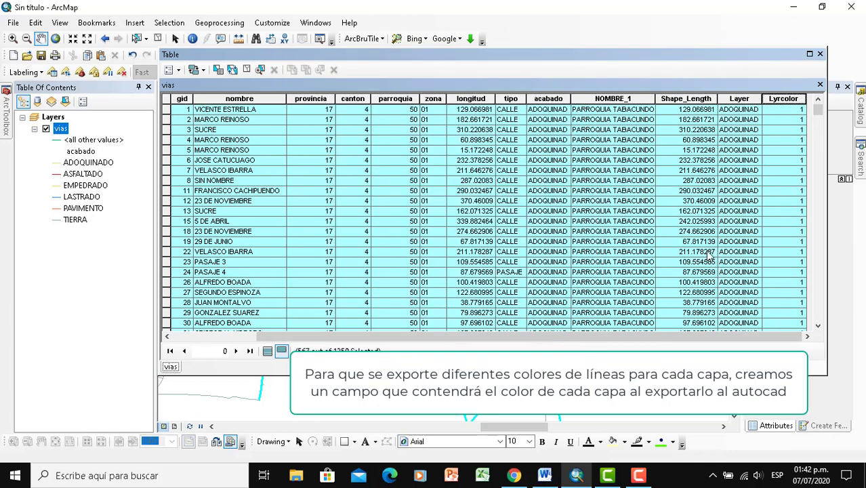
Step: Make a new selection by attributes of the vias records with the expression acabado LIKE 'ASFALTADO'
click(168, 22)
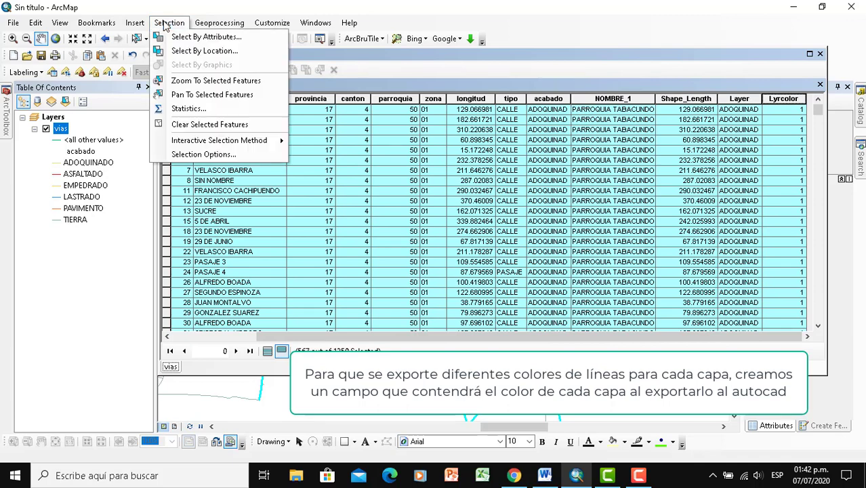
click(197, 37)
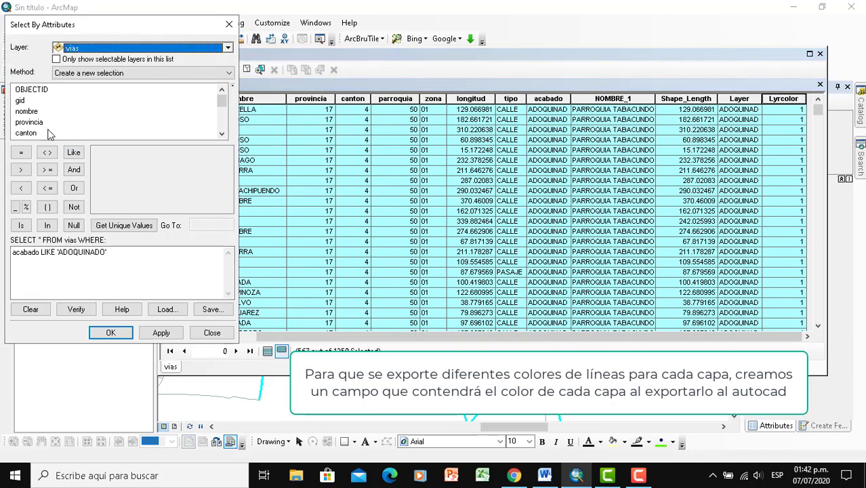
scroll(52, 122, down, 3)
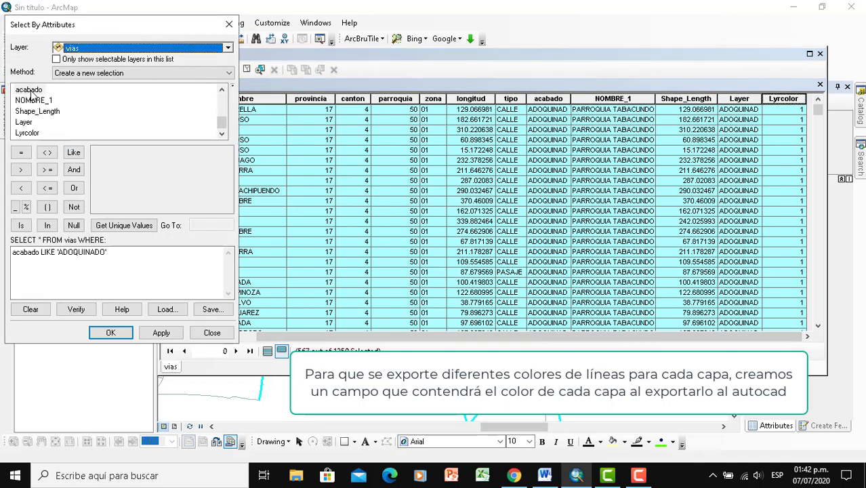
click(29, 90)
click(124, 225)
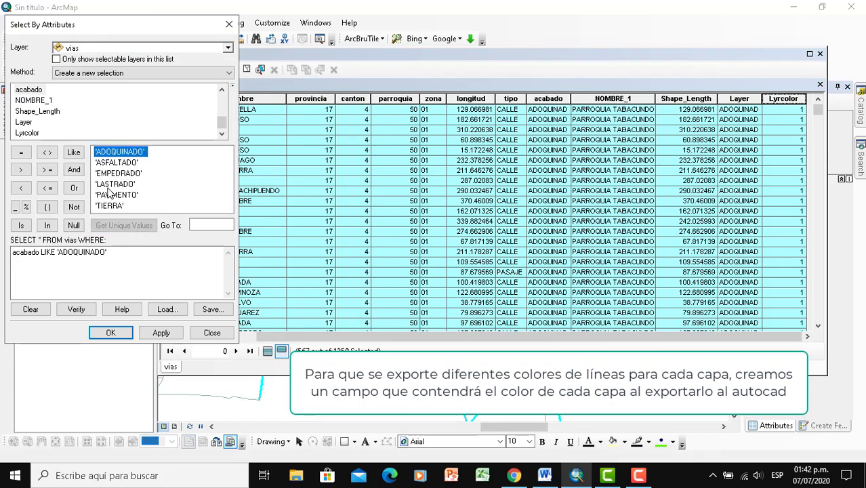
drag(112, 251, 56, 256)
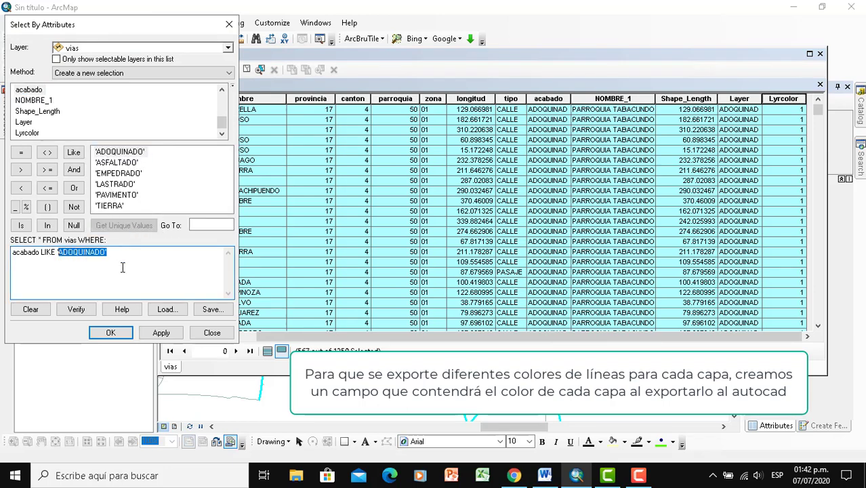
key(Delete)
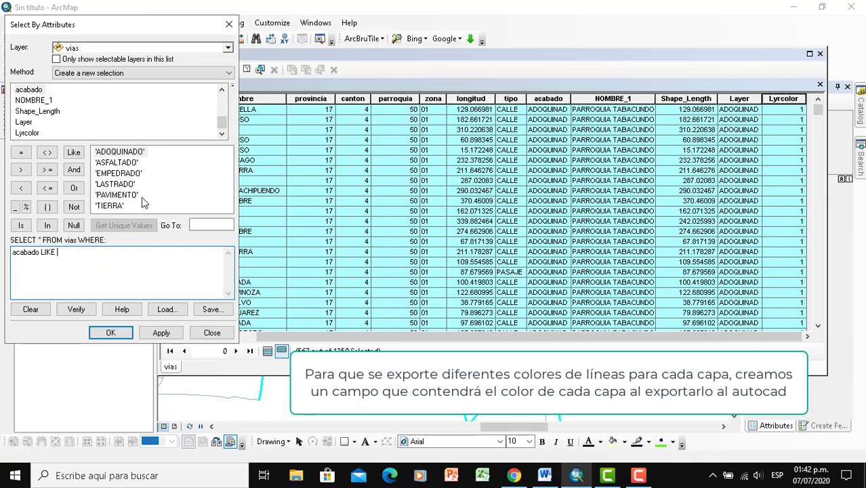
double_click(112, 166)
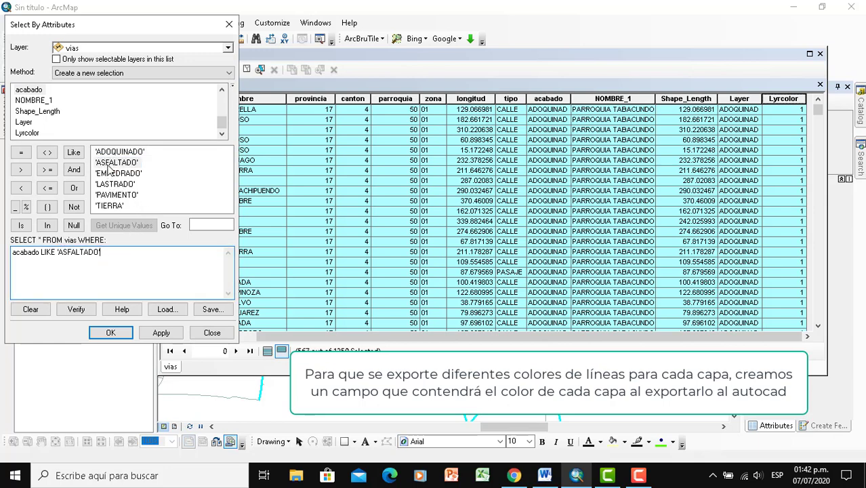
click(111, 333)
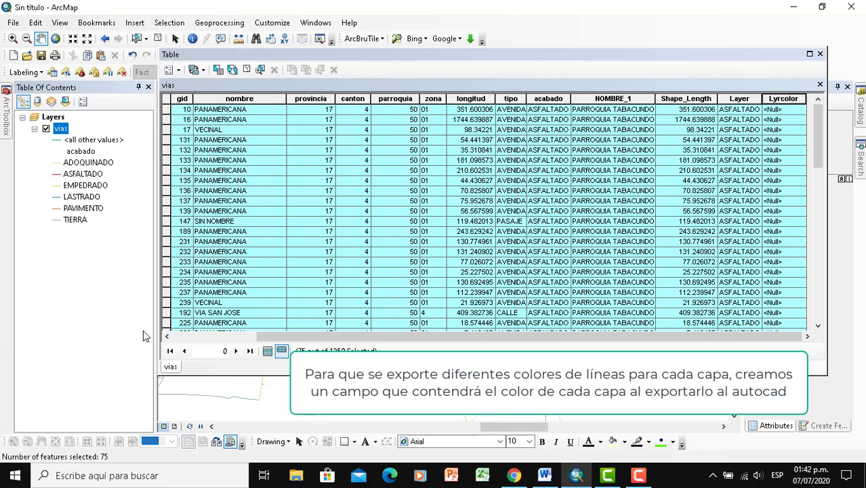
Step: Fill Lyrcolor with 2 for the selected ASFALTADO records using the Field Calculator, continuing outside an edit session
right_click(781, 100)
click(786, 183)
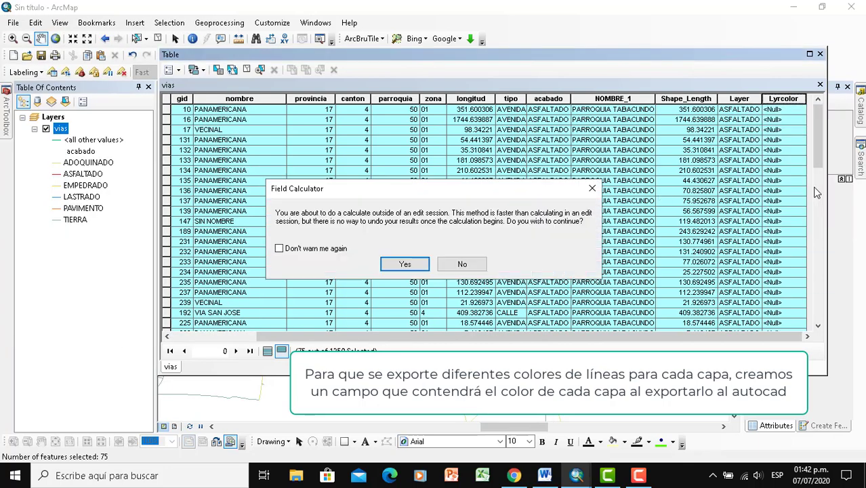
click(404, 265)
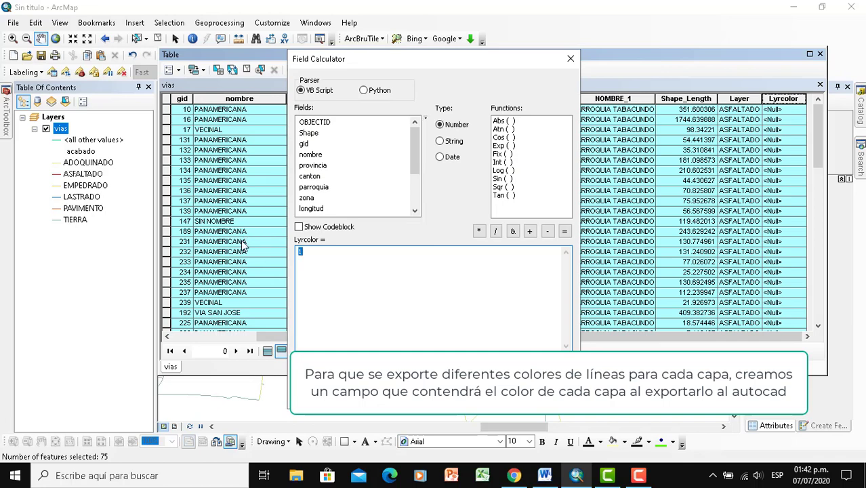
text(2)
key(Return)
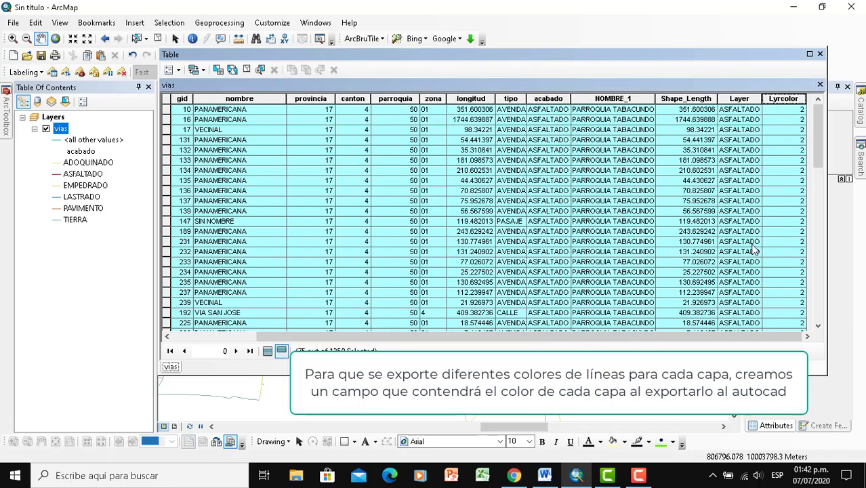
Step: Make a new selection by attributes of the vias records with the expression acabado LIKE 'EMPEDRADO'
click(169, 22)
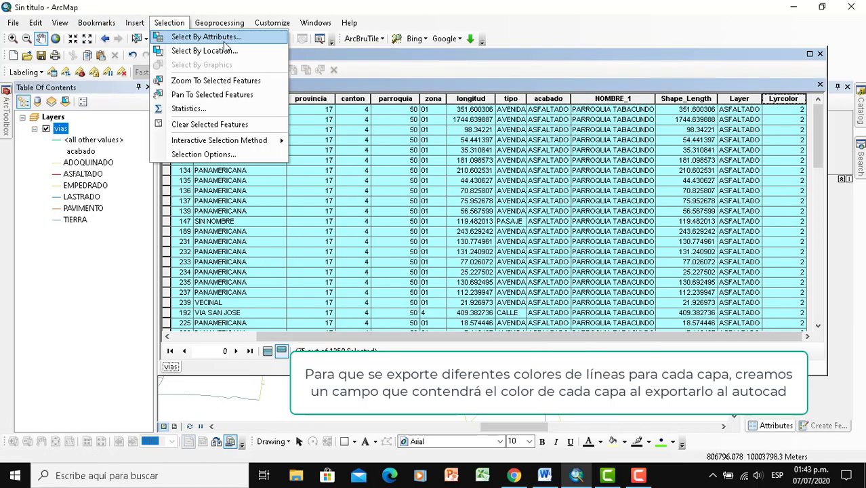
click(187, 36)
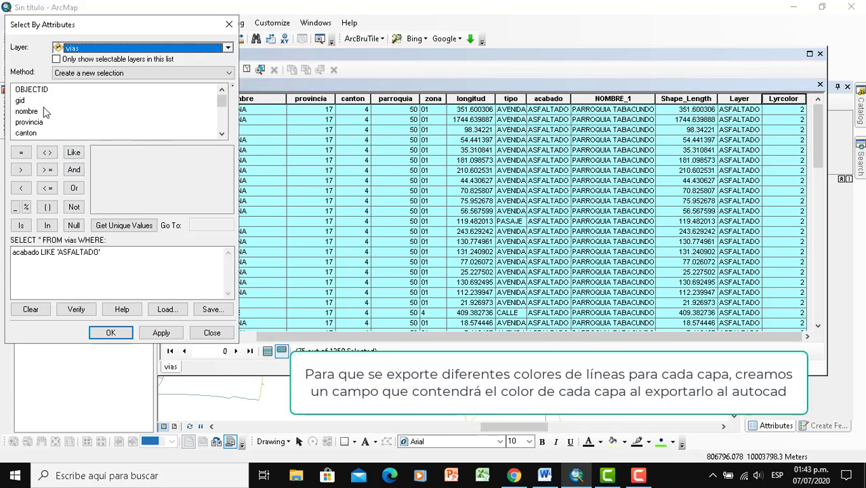
scroll(44, 114, down, 3)
click(29, 90)
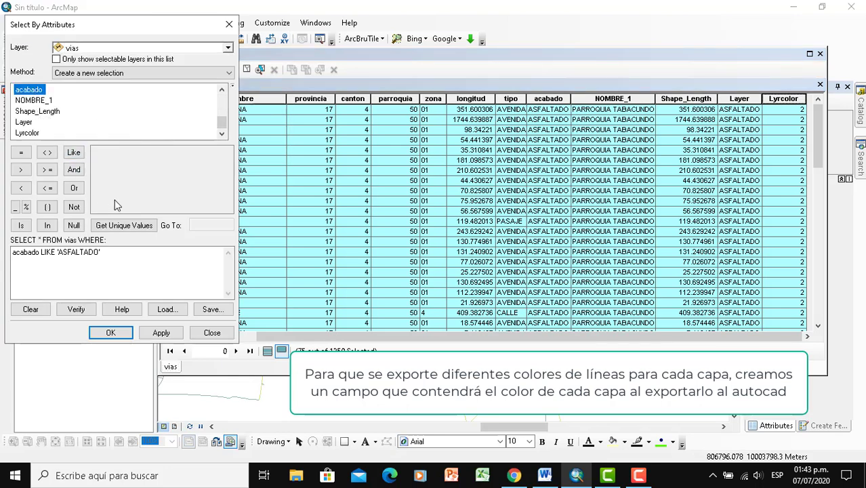
click(124, 225)
click(109, 251)
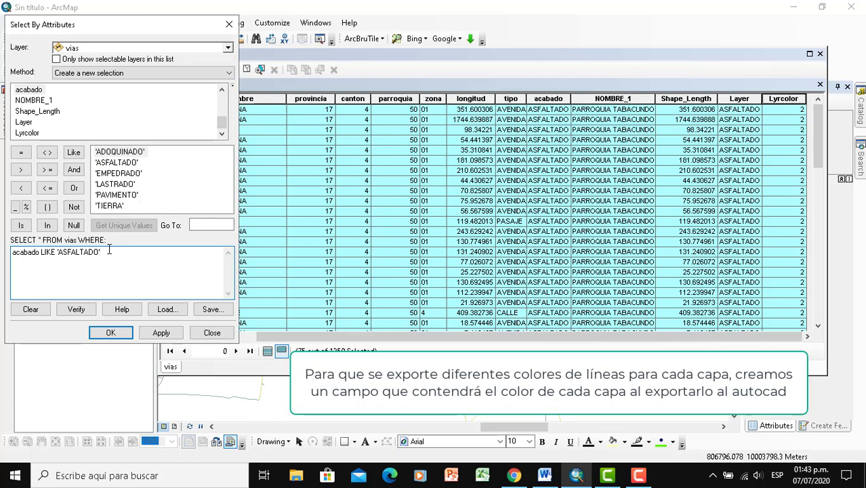
key(BackSpace)
key(BackSpace)
key(BackSpace)
key(BackSpace)
key(BackSpace)
double_click(122, 173)
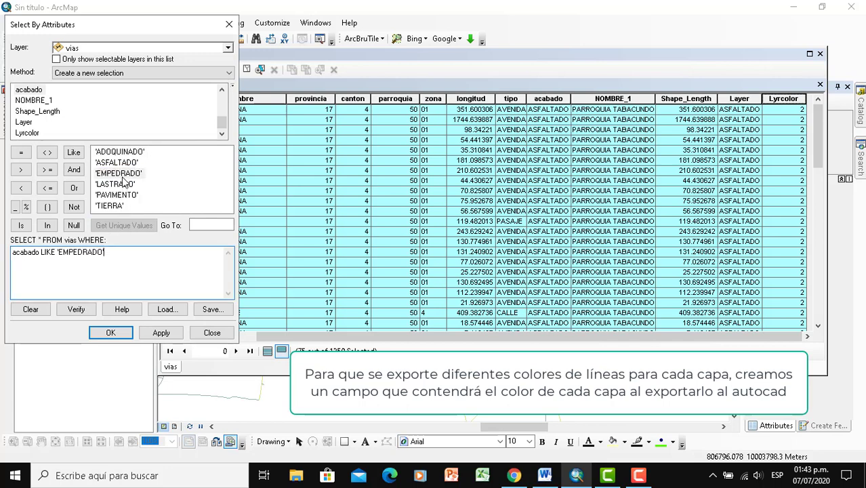
click(108, 332)
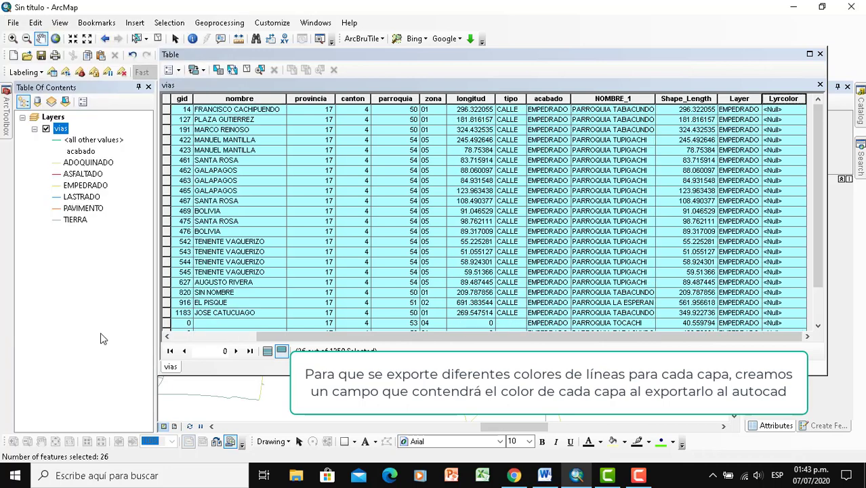
Step: Fill Lyrcolor with 3 for the selected EMPEDRADO records using the Field Calculator, continuing outside an edit session
right_click(779, 99)
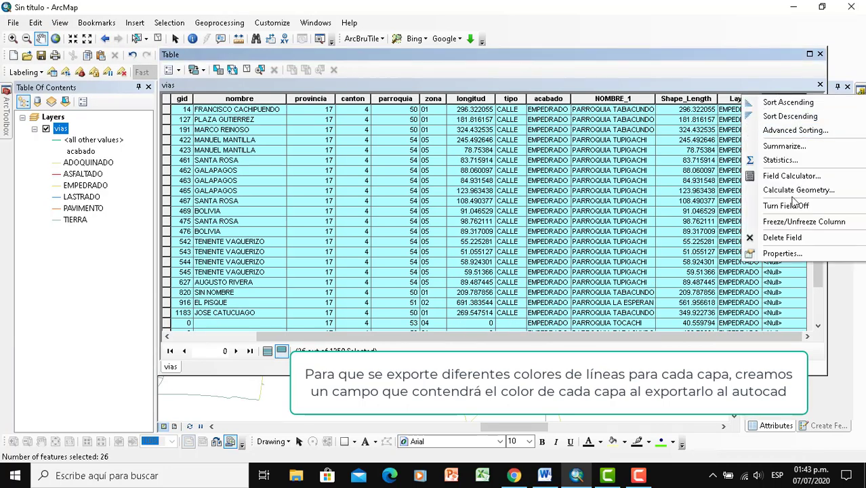
click(786, 176)
click(405, 264)
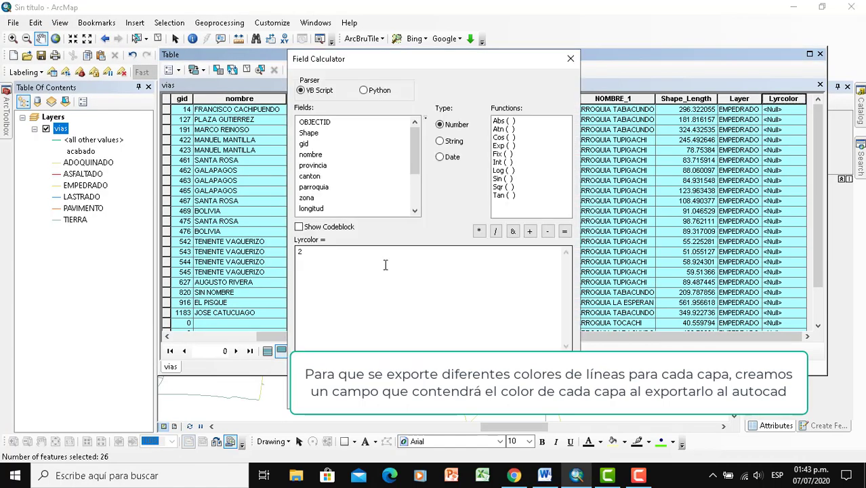
text(2)
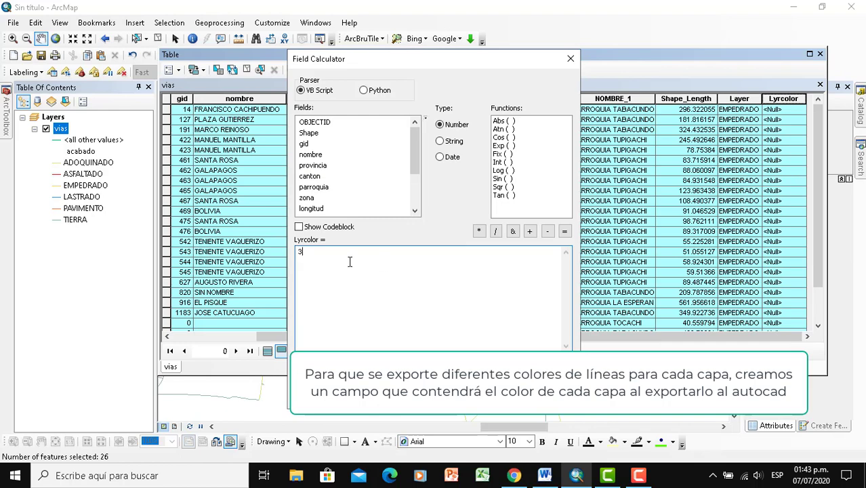
click(487, 400)
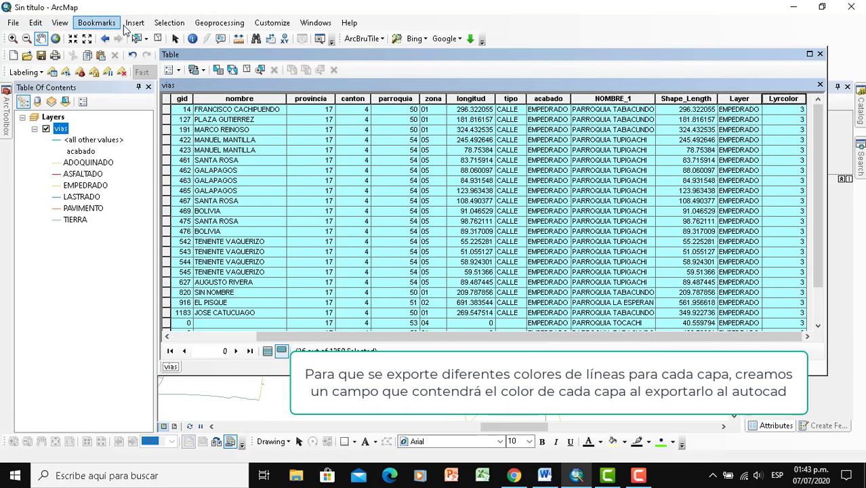
Step: Make a new selection by attributes of the vias records with the expression acabado LIKE 'LASTRADO'
click(161, 25)
click(193, 37)
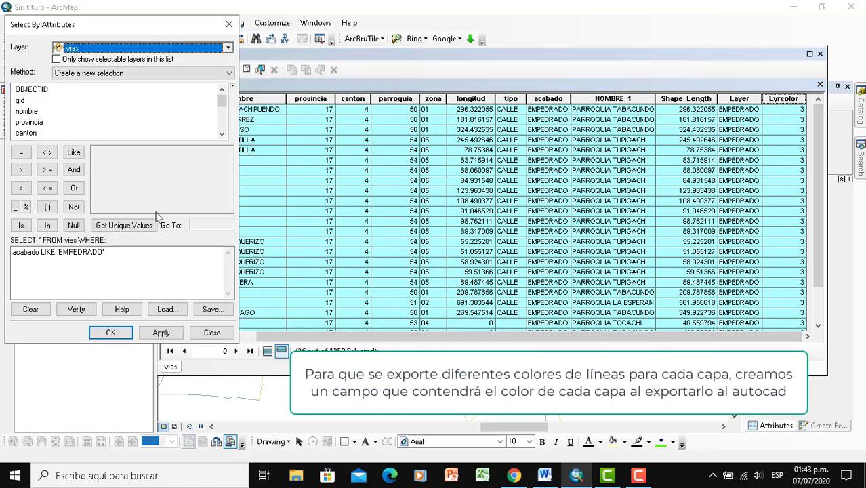
scroll(56, 113, down, 3)
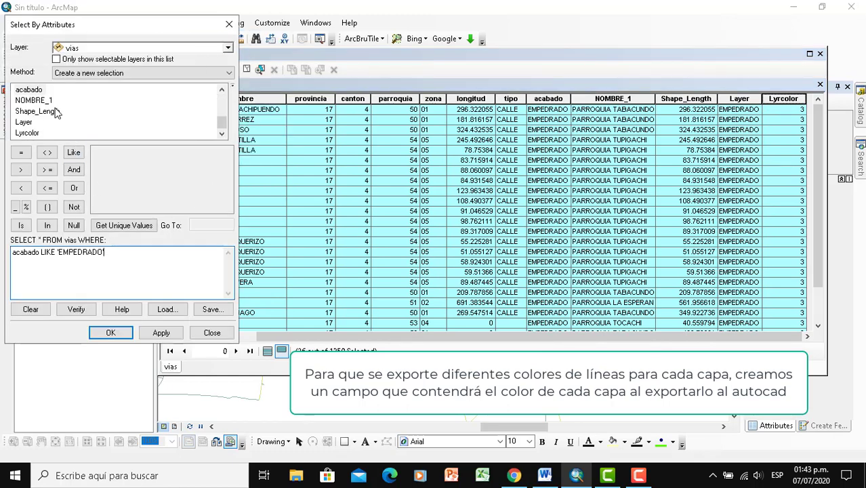
click(42, 92)
click(124, 225)
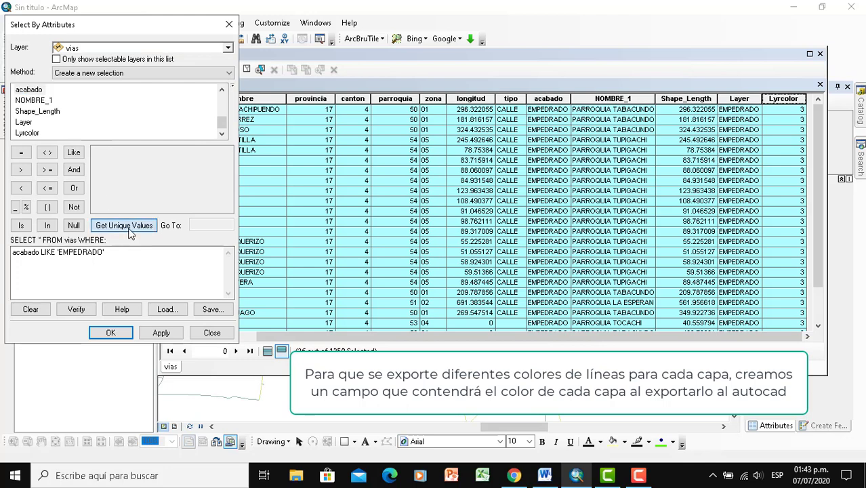
click(125, 184)
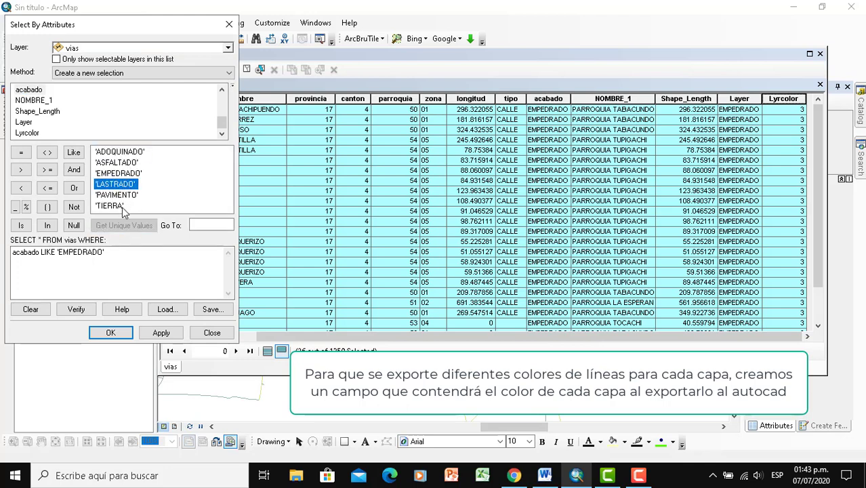
click(112, 254)
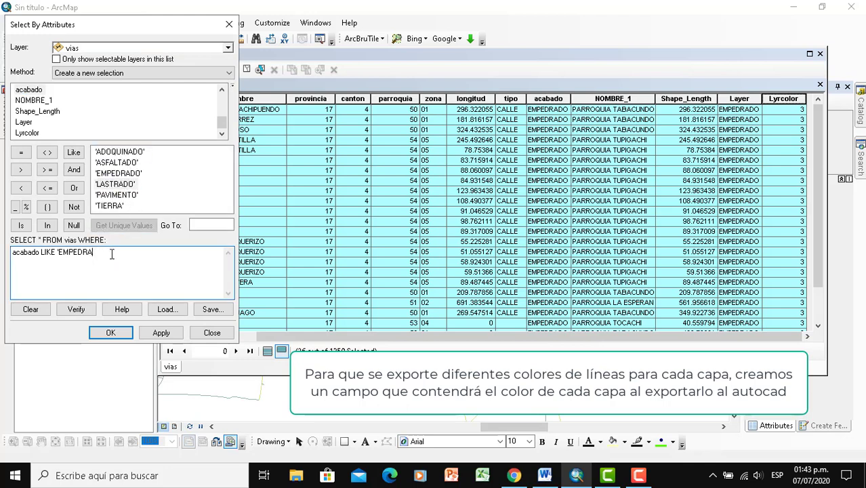
double_click(114, 187)
click(111, 332)
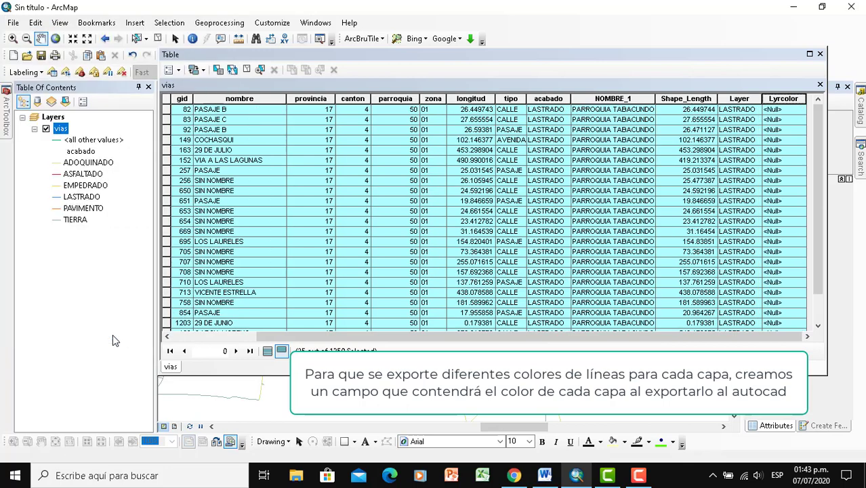
Step: Fill Lyrcolor with 4 for the selected LASTRADO records using the Field Calculator
right_click(786, 101)
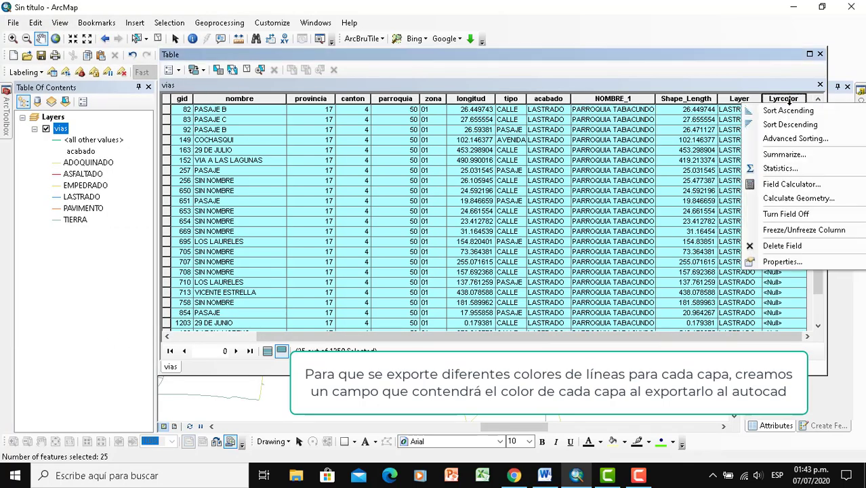
click(782, 190)
click(403, 264)
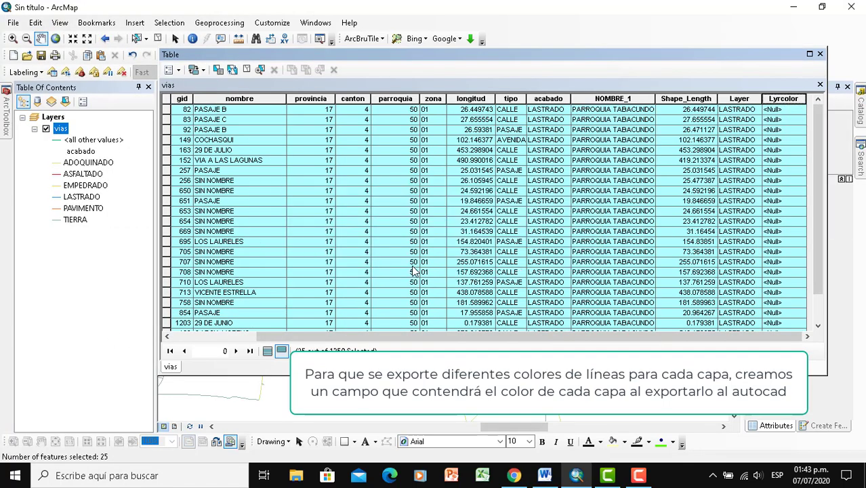
text(4)
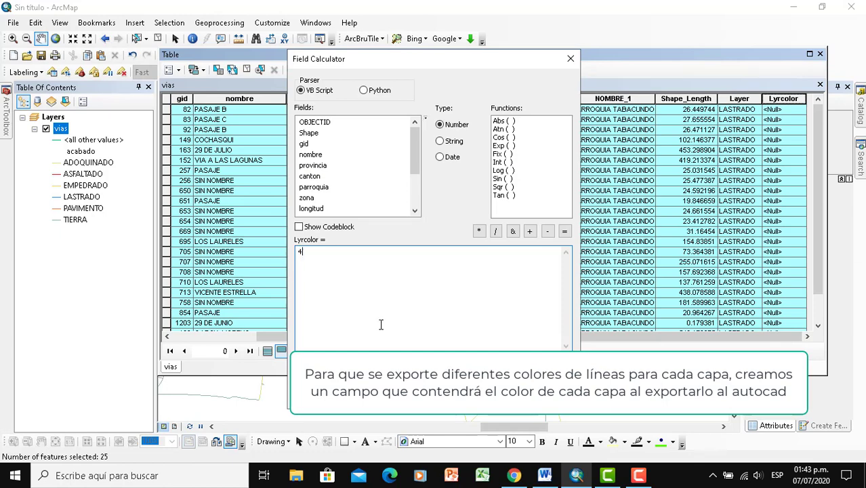
click(502, 396)
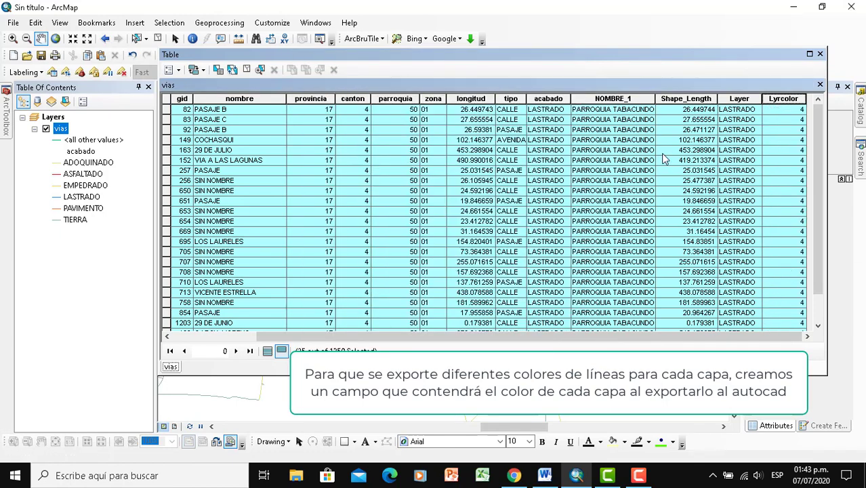
Step: Make a new selection by attributes of the vias records with the expression acabado LIKE 'TIERRA'
click(173, 25)
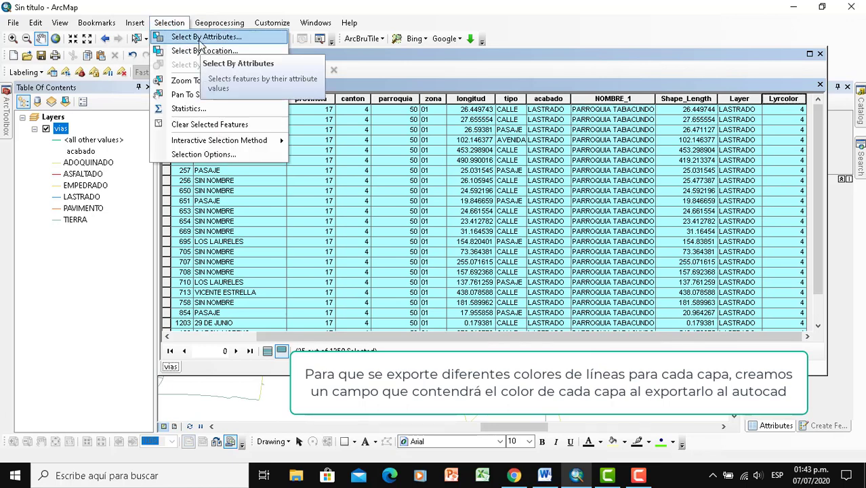
click(200, 39)
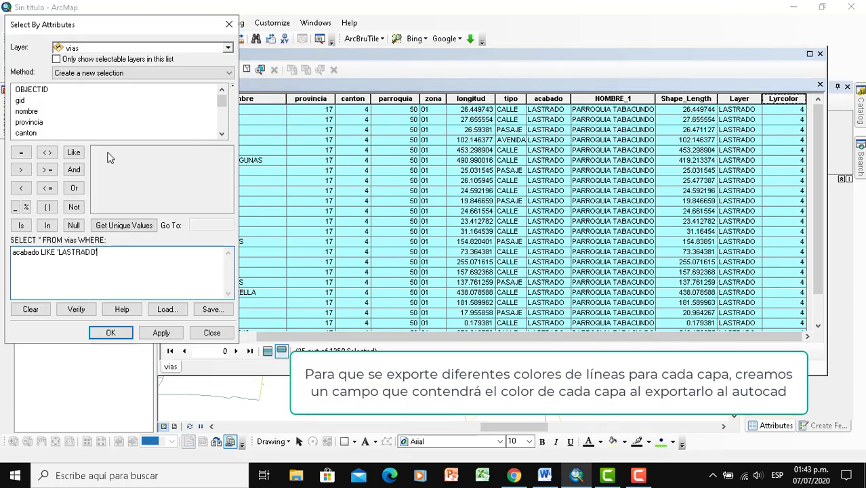
scroll(73, 113, down, 3)
click(34, 91)
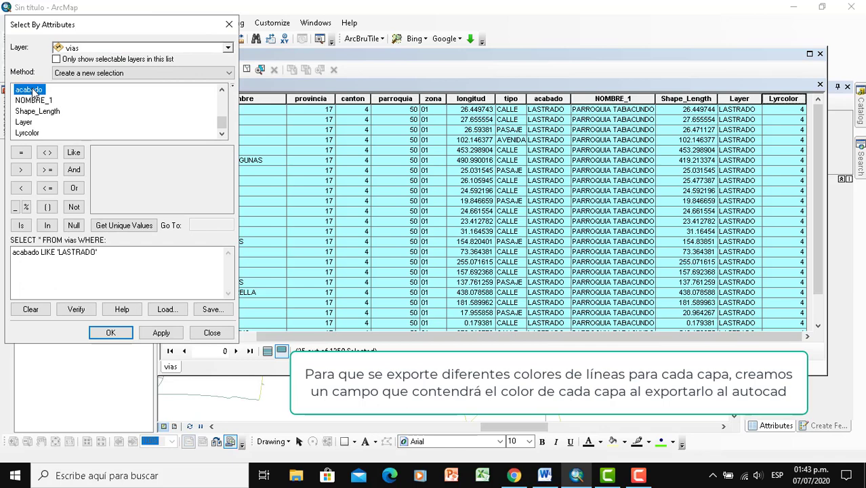
click(134, 229)
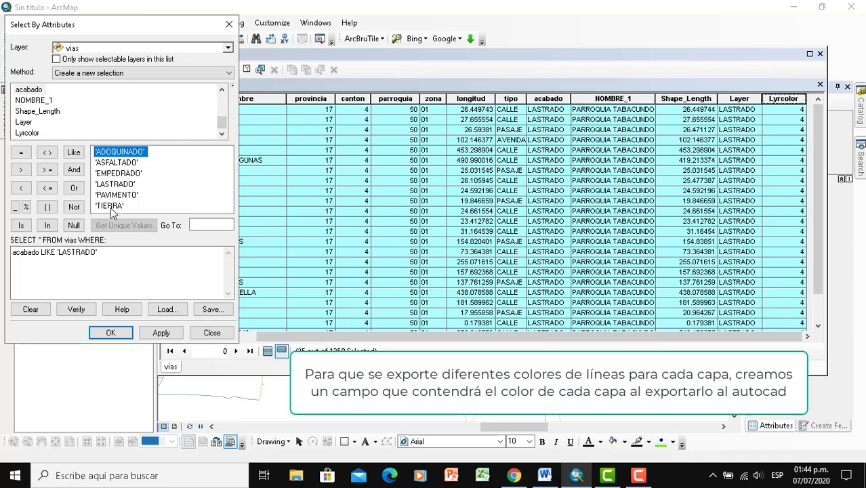
click(112, 207)
click(117, 250)
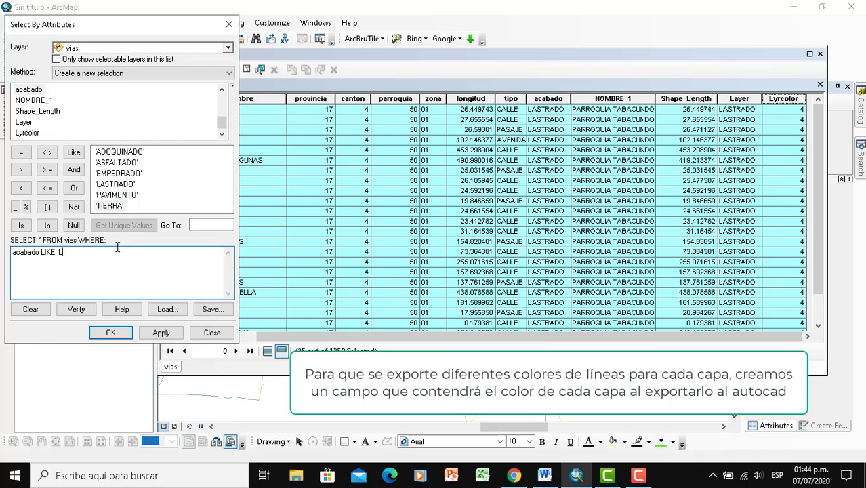
double_click(111, 205)
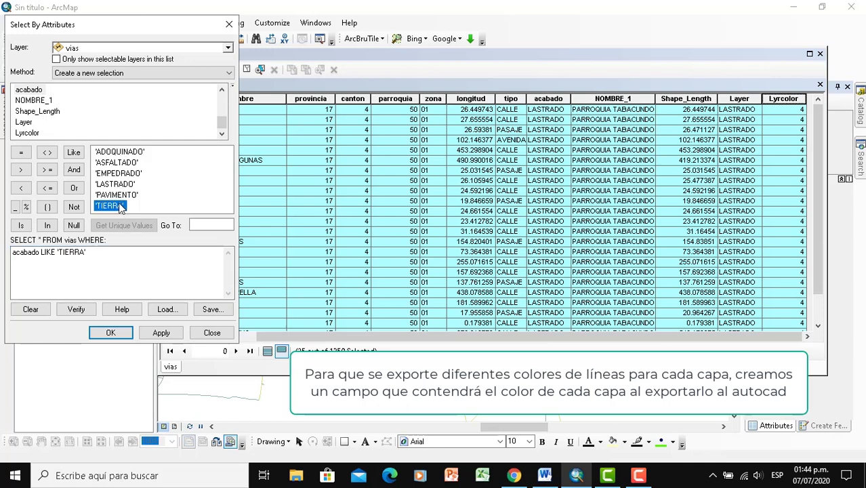
click(114, 333)
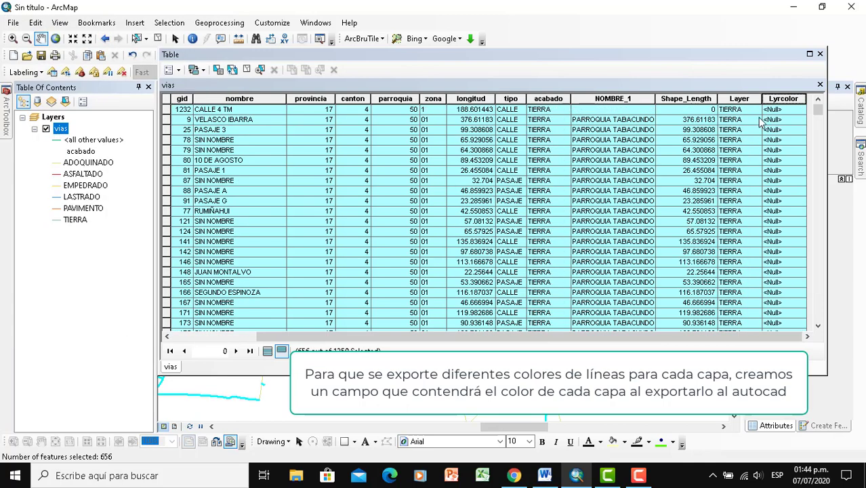
Step: Fill Lyrcolor with 5 for the selected TIERRA records using the Field Calculator
right_click(780, 102)
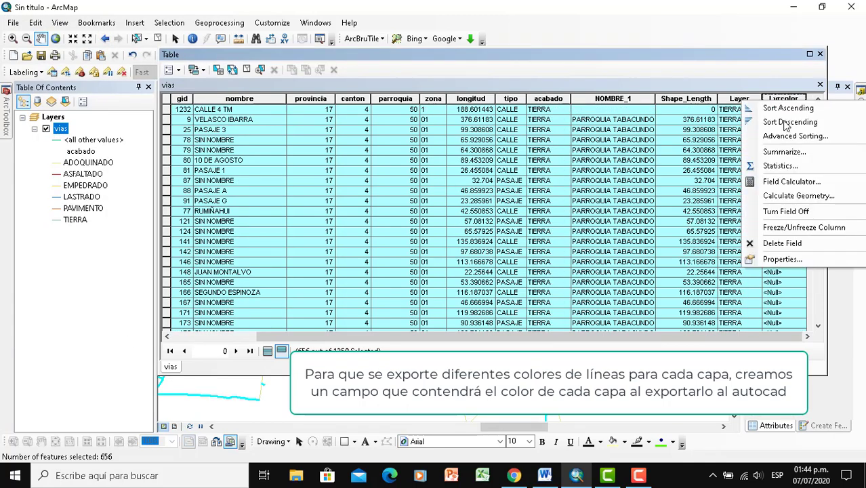
click(787, 182)
click(401, 265)
drag(384, 263, 254, 262)
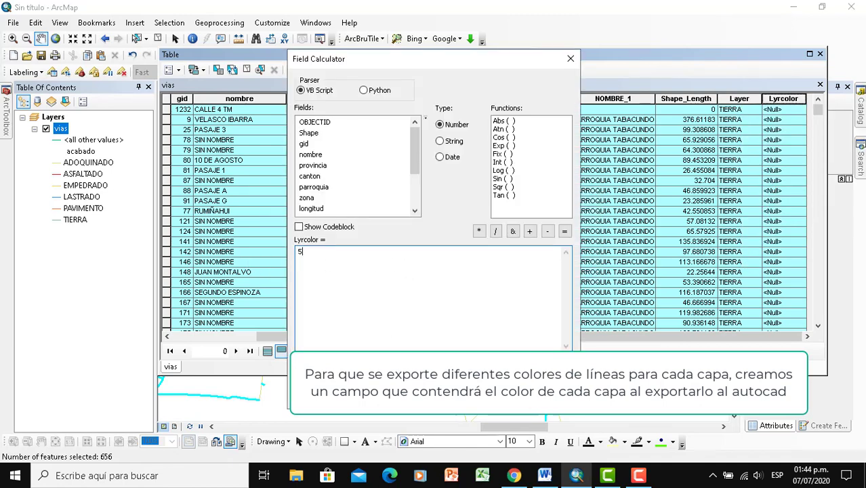
click(501, 397)
mouse_move(630, 476)
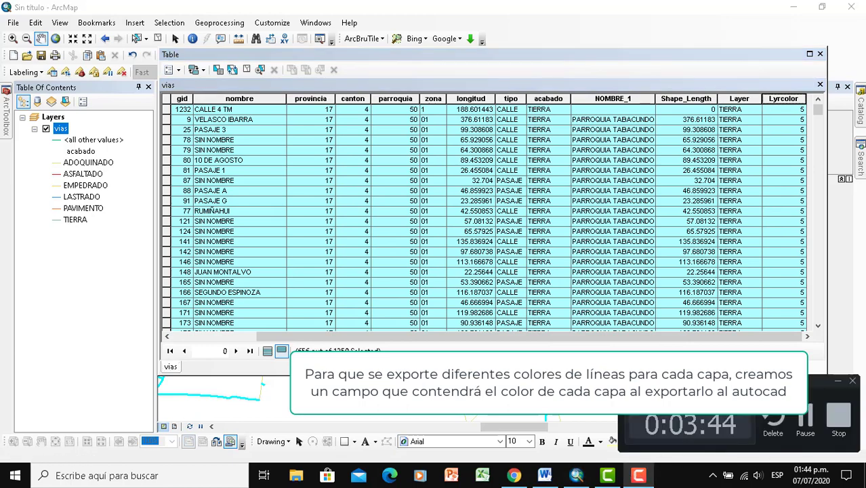
click(805, 417)
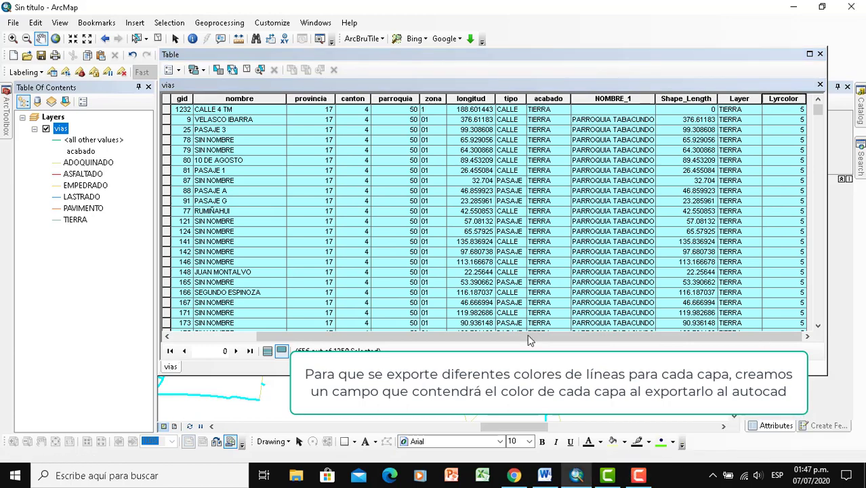
Step: Close the vias attribute table and clear the selected features on the map
scroll(745, 187, down, 7)
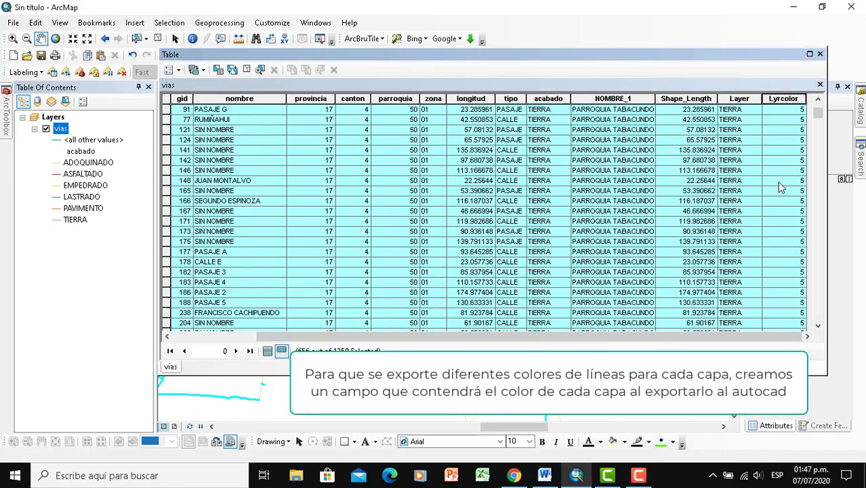
mouse_move(821, 121)
mouse_down()
mouse_move(819, 315)
mouse_move(818, 110)
mouse_up()
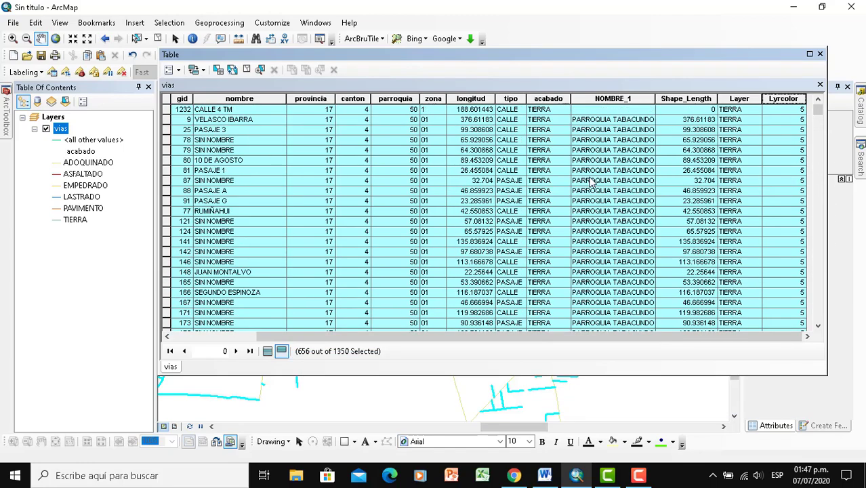
click(820, 54)
click(158, 38)
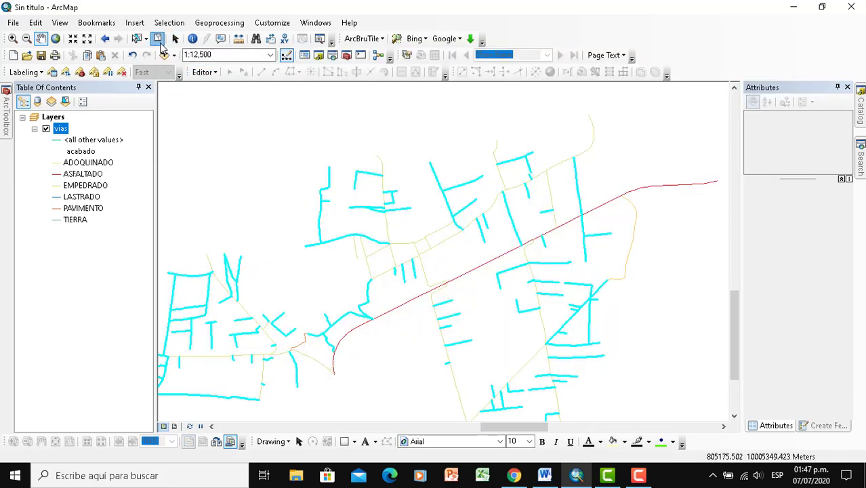
Step: Export the vias layer to CAD in DWG_R2013 format, saving the drawing as vías in the E:\ExportCad folder
right_click(61, 129)
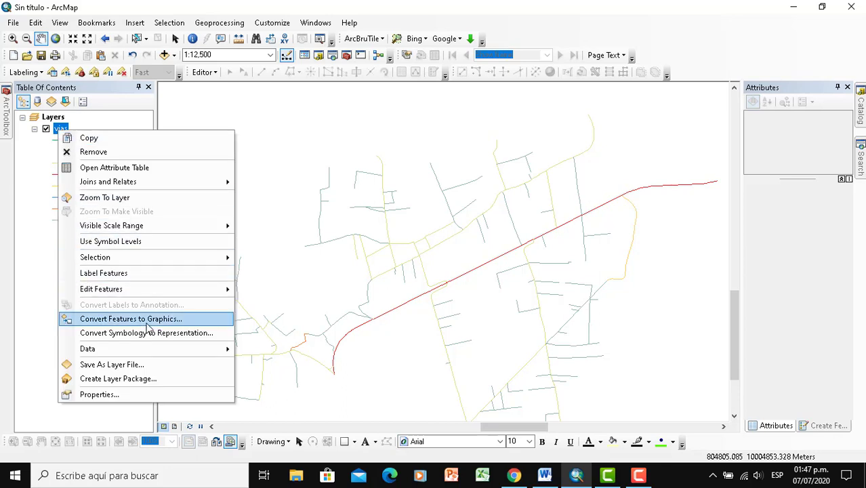
mouse_move(207, 348)
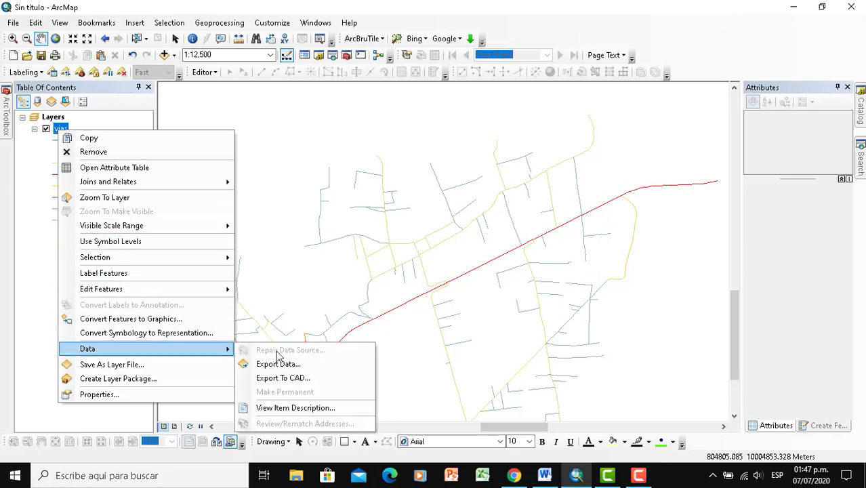
click(303, 381)
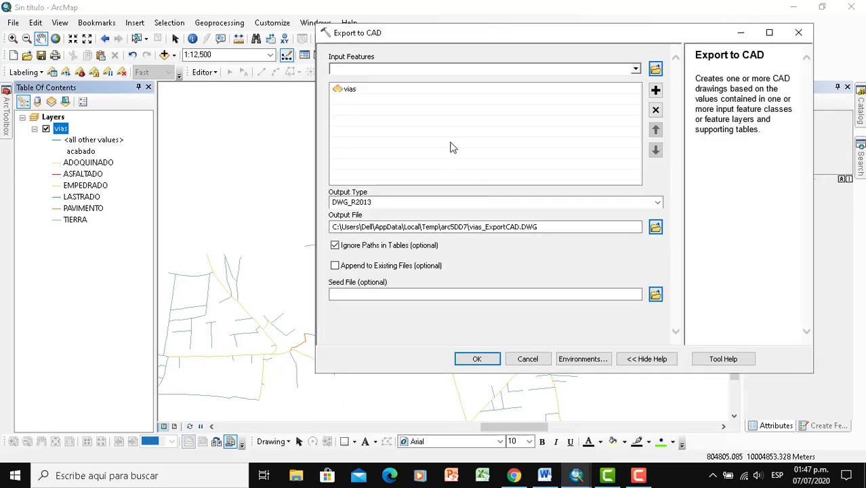
click(658, 229)
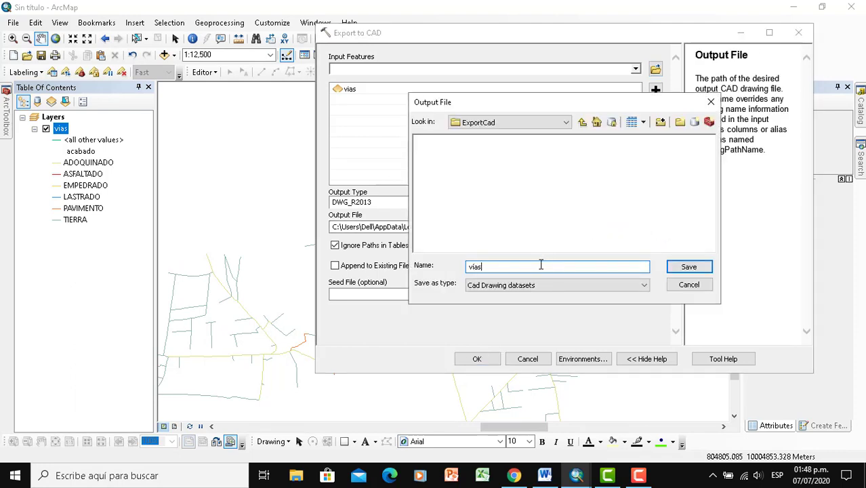
text(vías)
click(688, 267)
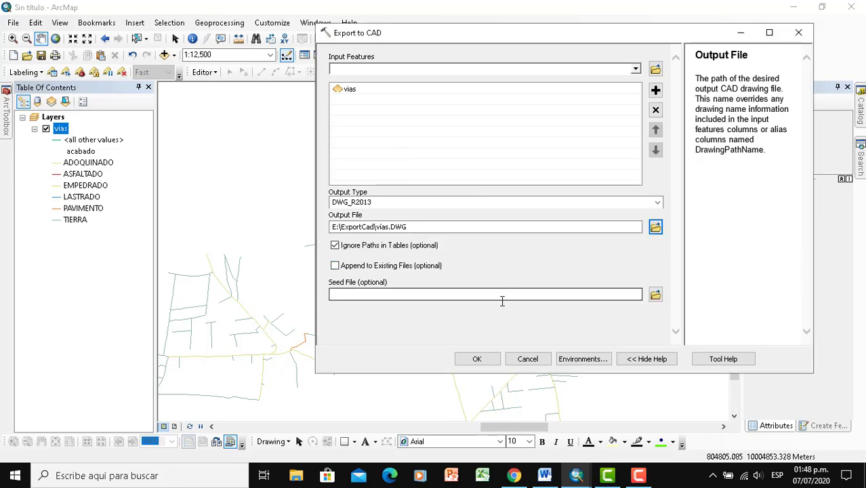
click(476, 360)
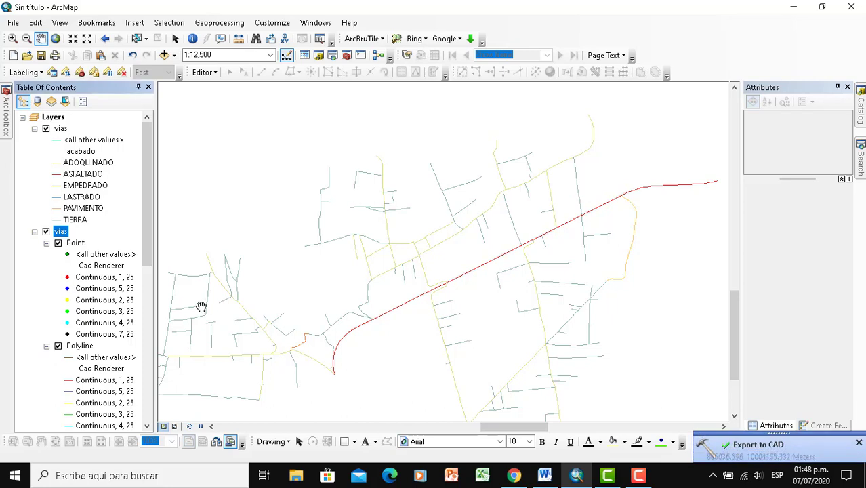
Step: Review the sublayers of the exported vías CAD group layer, collapse the group and remove it from the map
scroll(96, 310, down, 2)
scroll(88, 309, down, 3)
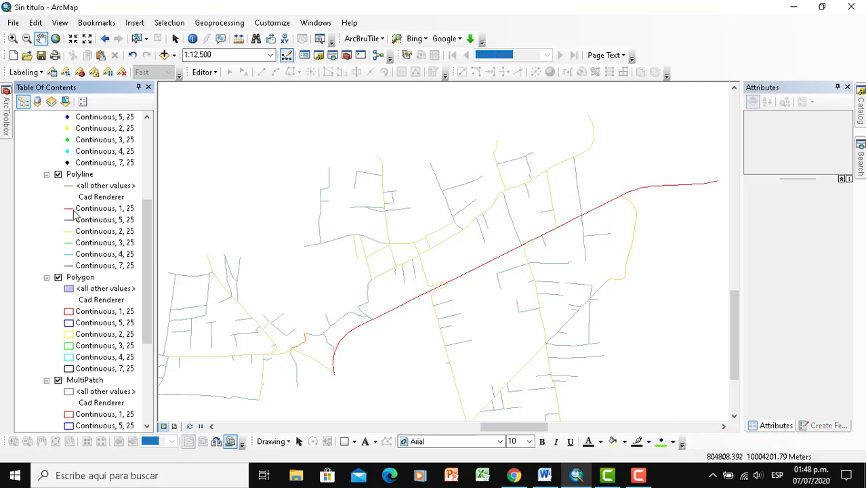
scroll(78, 266, down, 1)
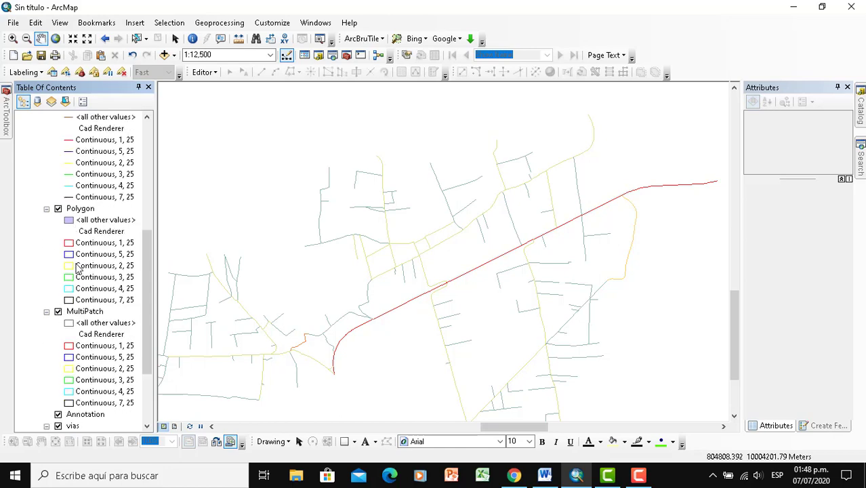
scroll(61, 265, up, 6)
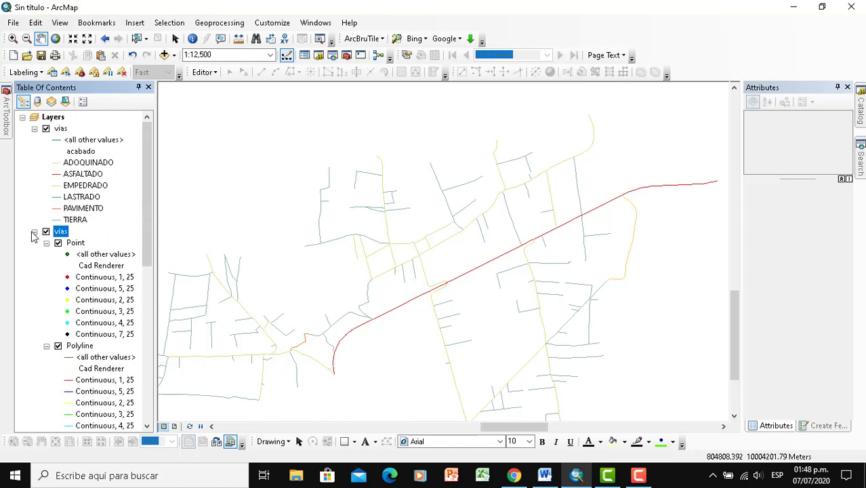
click(34, 231)
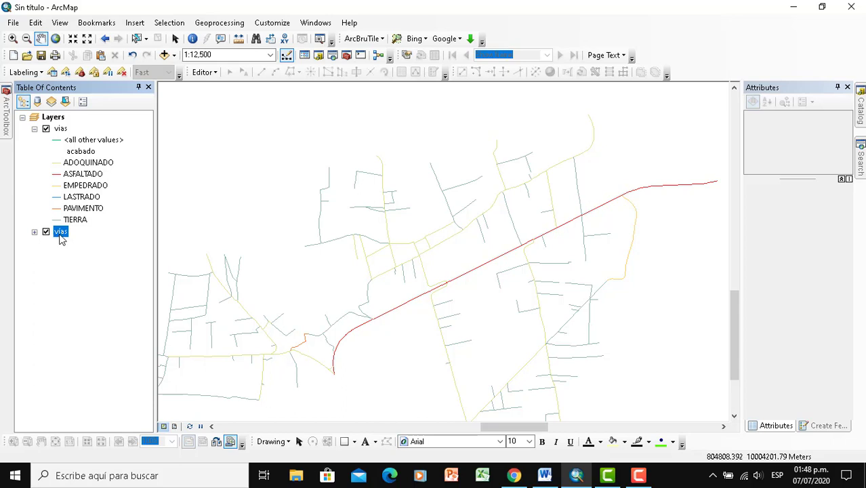
right_click(61, 235)
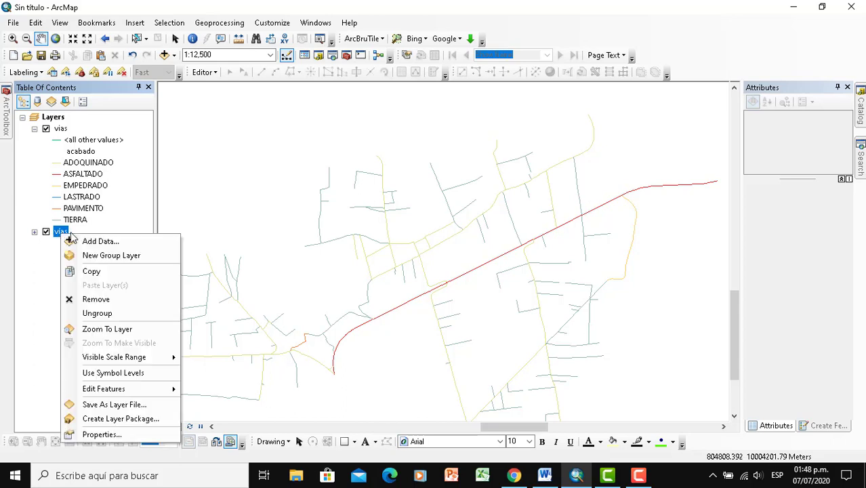
click(110, 302)
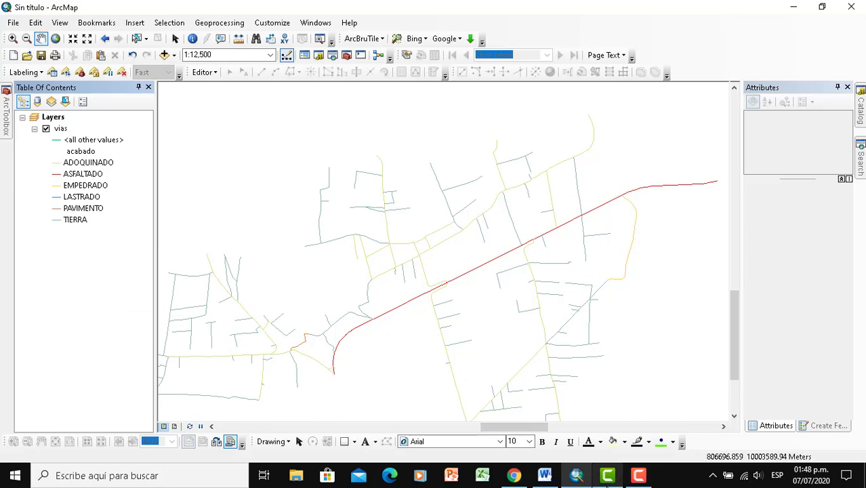
Step: Open the vías drawing from the E:\ExportCad folder in AutoCAD, choosing to continue opening the foreign DWG file
click(303, 475)
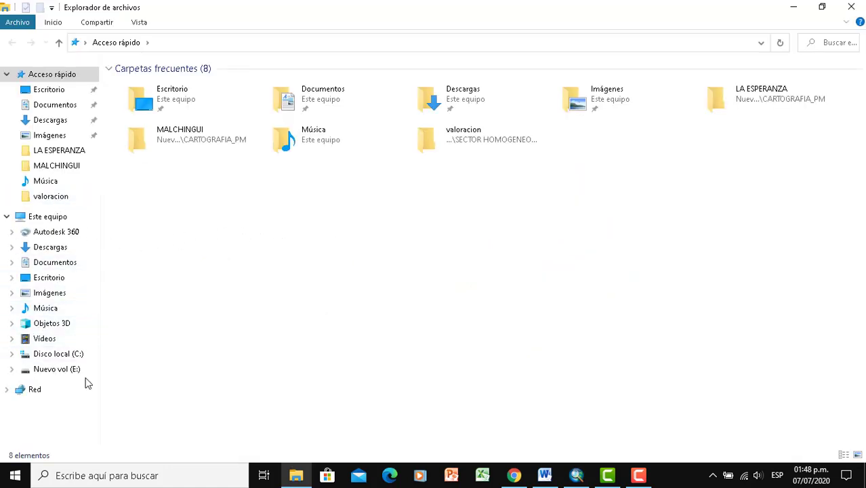
click(64, 369)
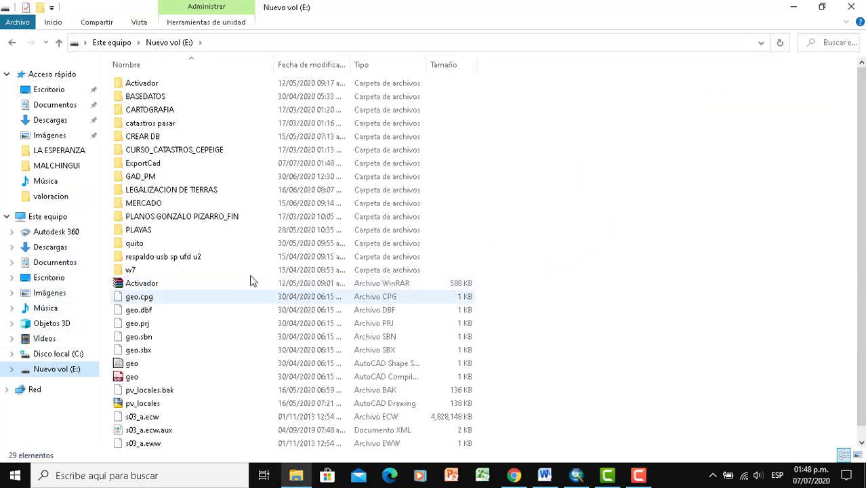
double_click(154, 164)
click(122, 89)
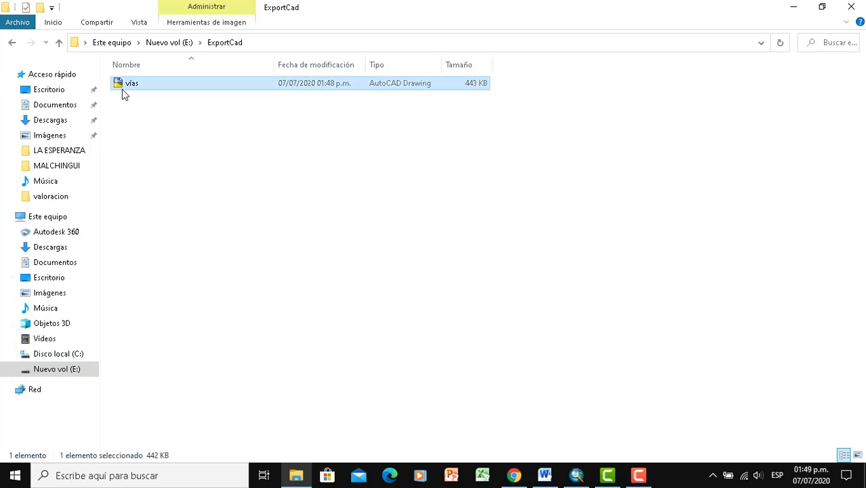
double_click(122, 89)
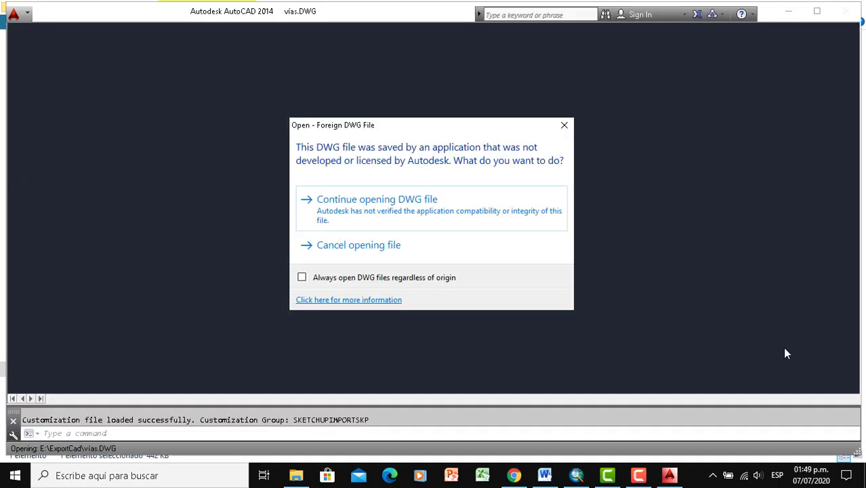
click(415, 212)
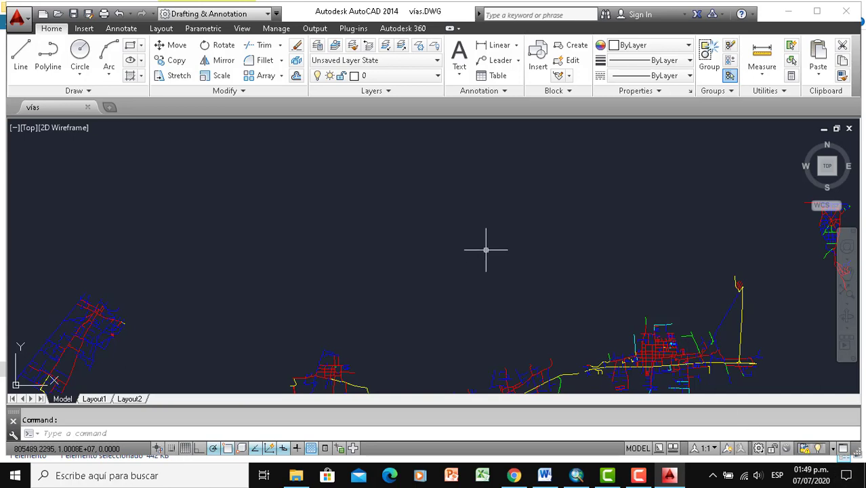
Step: Examine the exported roads up close in the drawing and check the layer list for each surface type's colour
mouse_move(507, 342)
mouse_down()
mouse_move(474, 296)
mouse_move(494, 233)
mouse_up()
scroll(500, 290, up, 4)
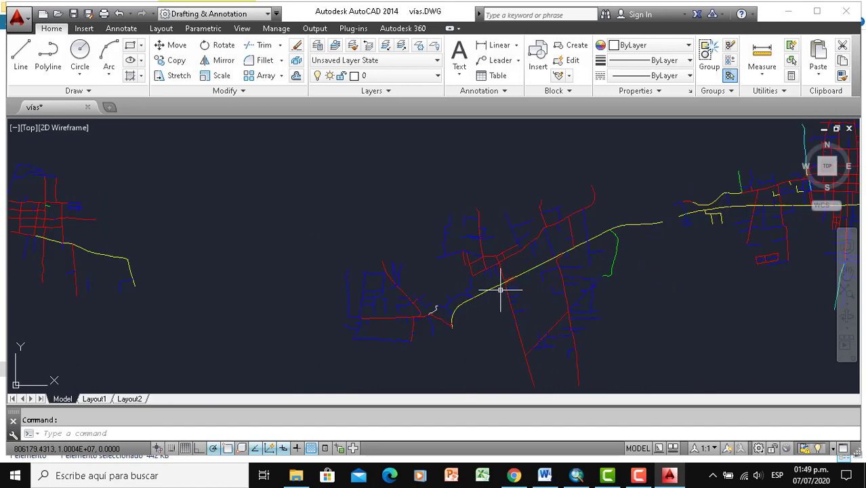
scroll(671, 222, up, 4)
scroll(571, 250, down, 2)
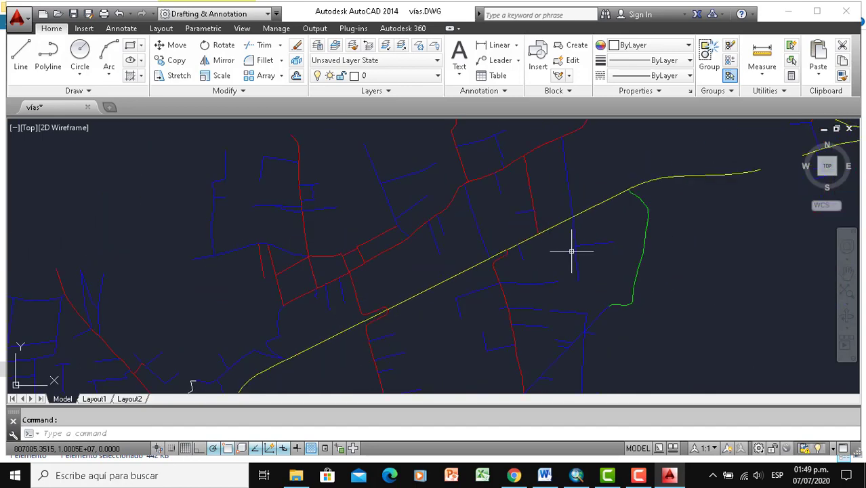
click(424, 76)
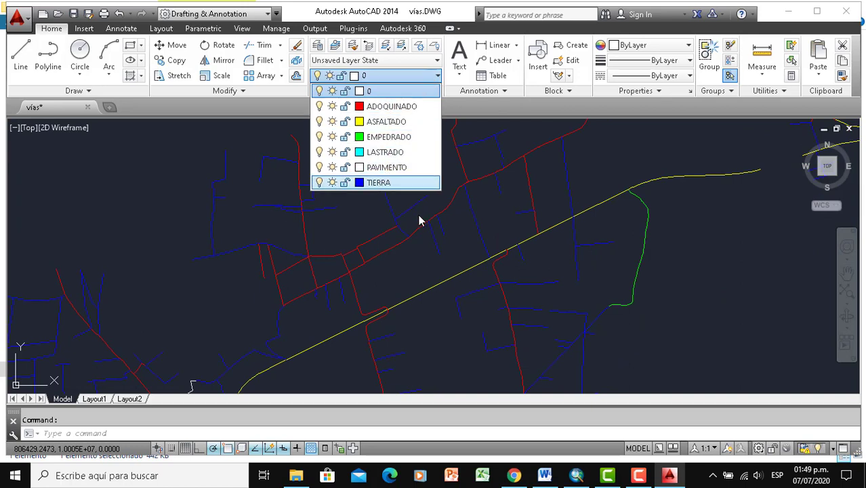
click(422, 332)
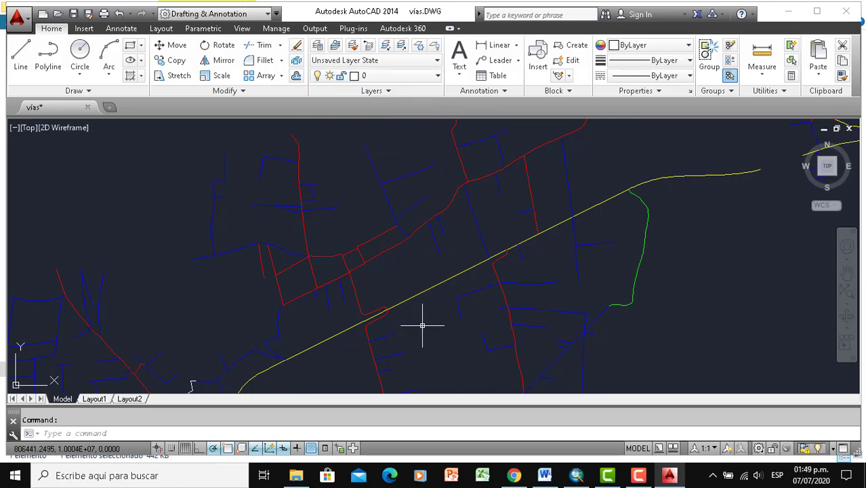
Step: Switch to ArcMap to highlight the vias classes ADOQUINADO through TIERRA, and compare them with the layer list in AutoCAD
click(576, 477)
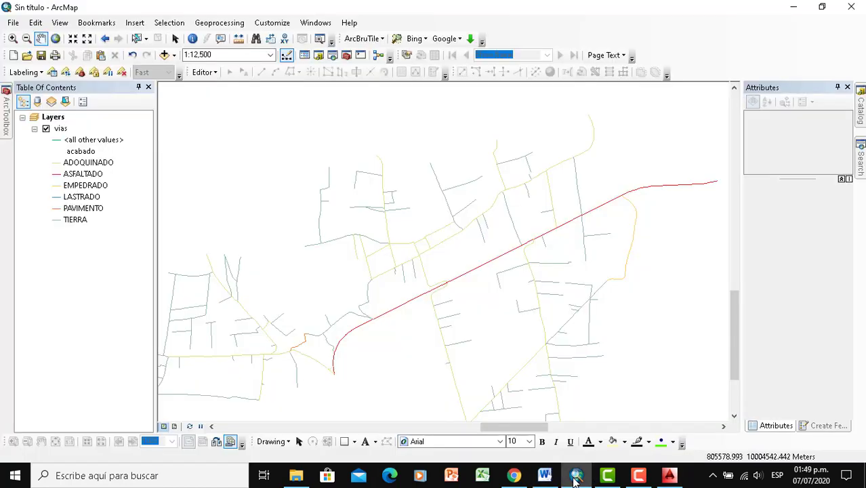
click(95, 167)
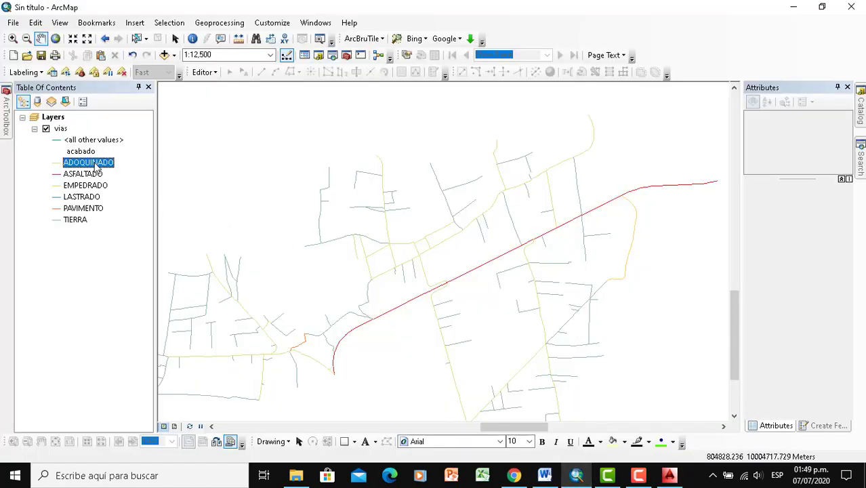
shift+click(83, 224)
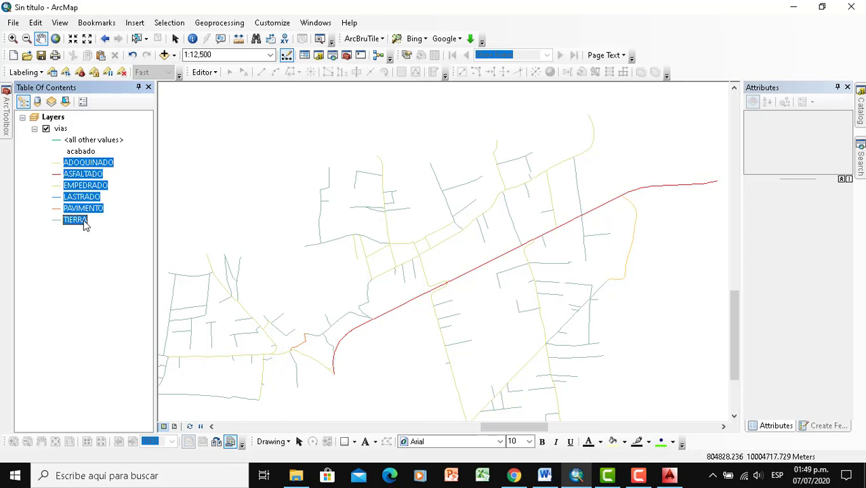
click(669, 476)
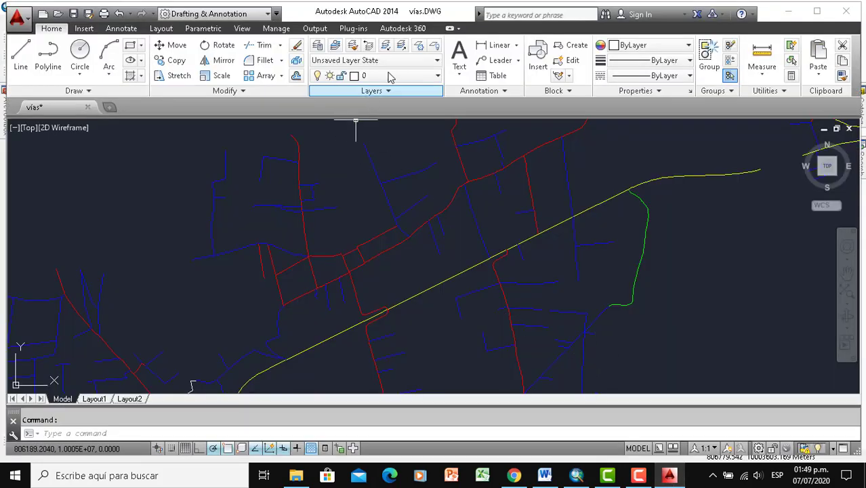
click(438, 78)
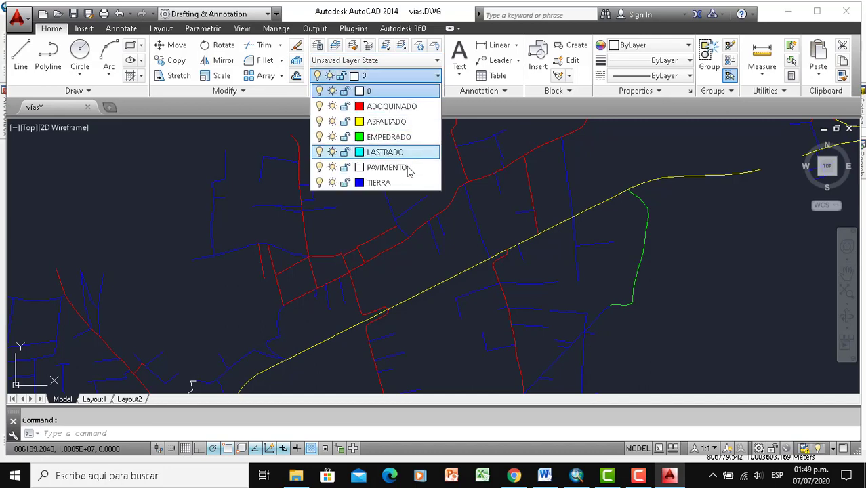